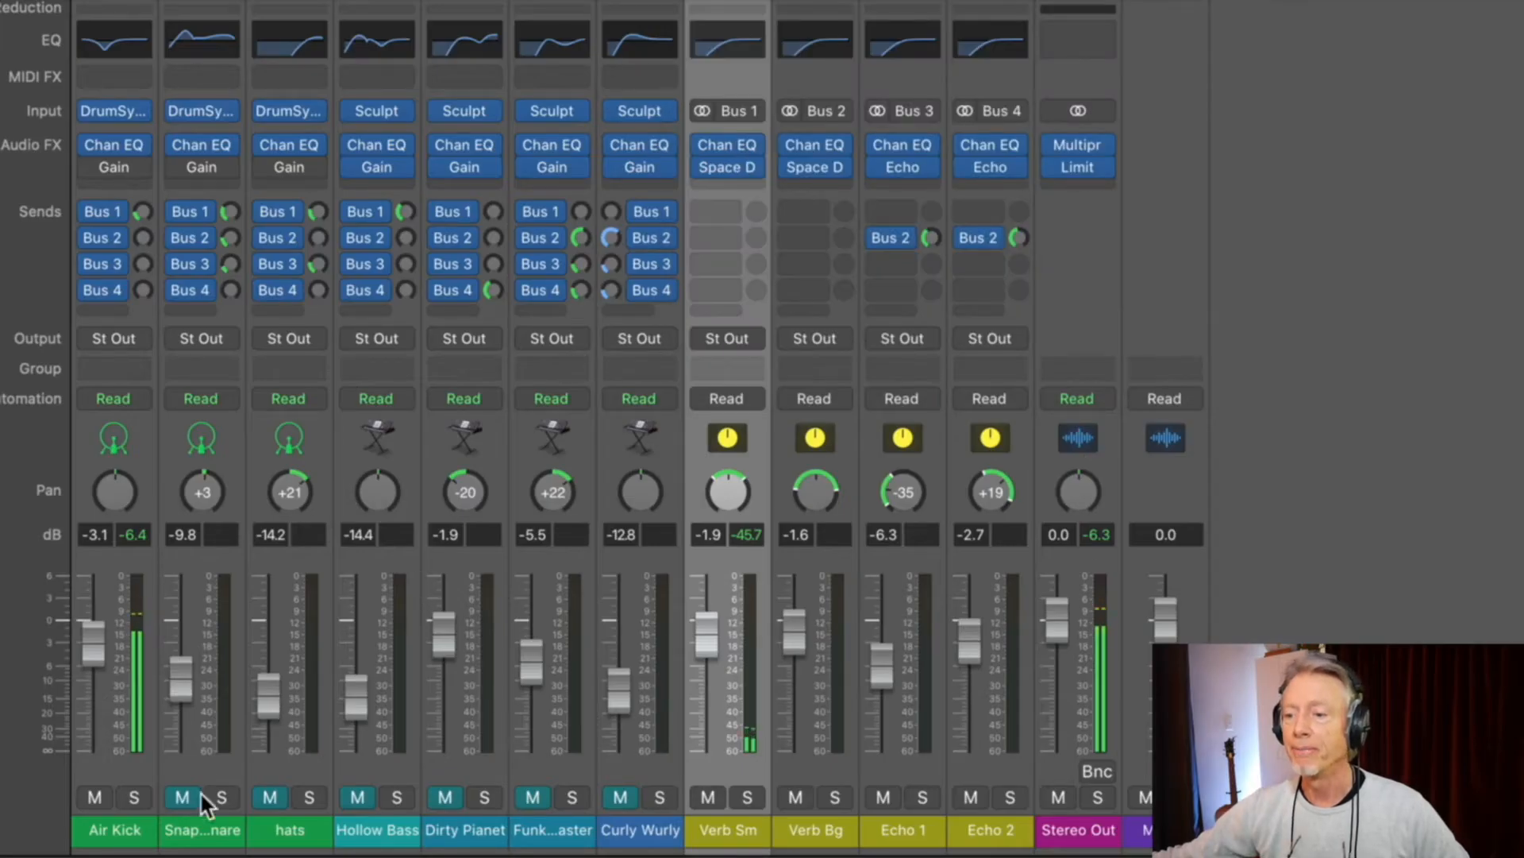
Step: Mute Air Kick, unmute Snappy Snare, and inspect the snare's Channel EQ curve
left_click(97, 798)
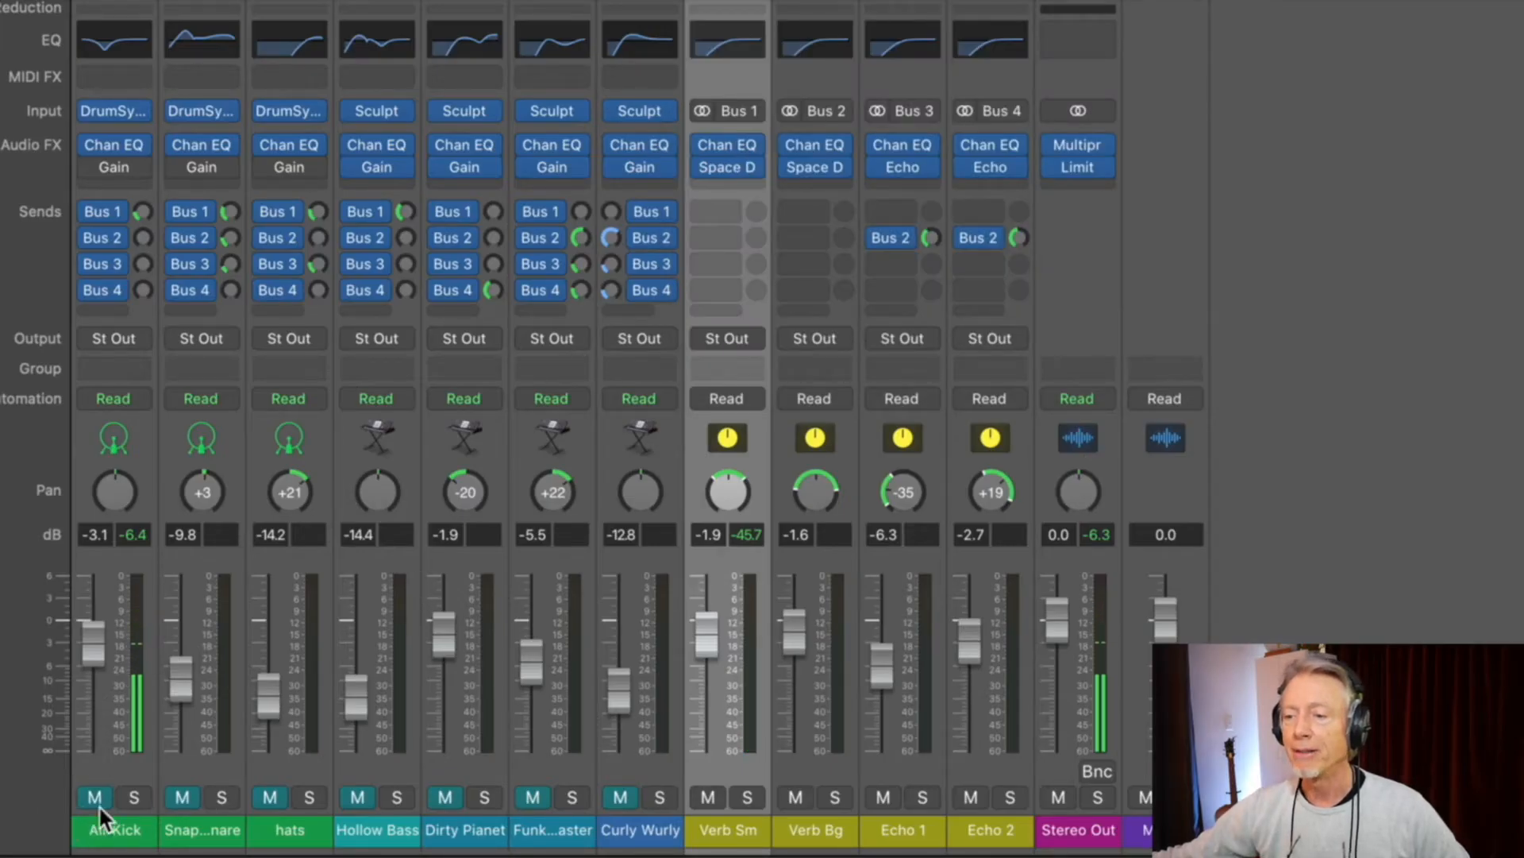
left_click(174, 798)
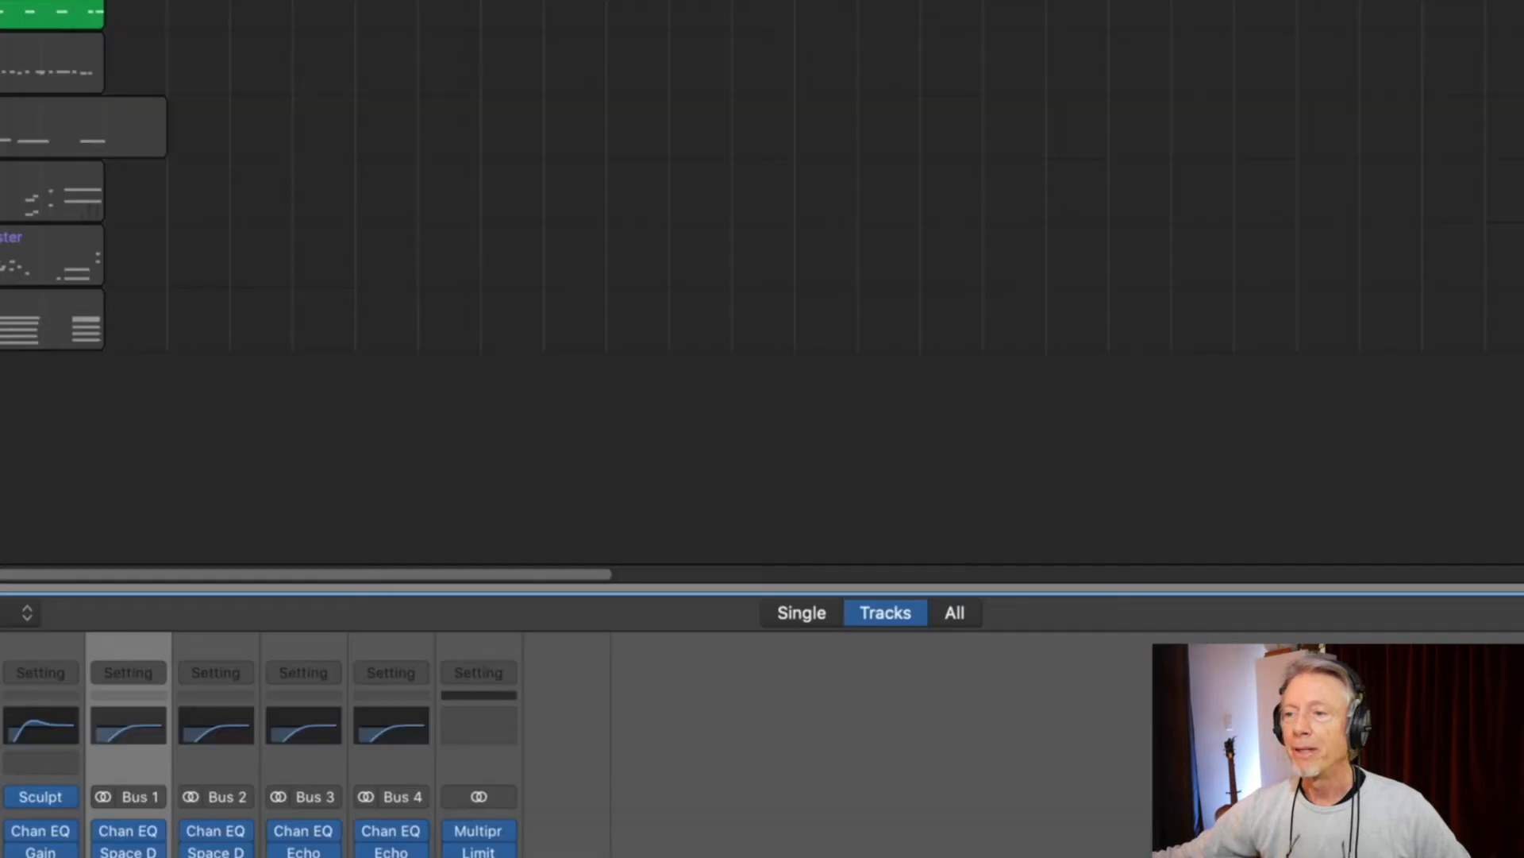
left_click(2, 725)
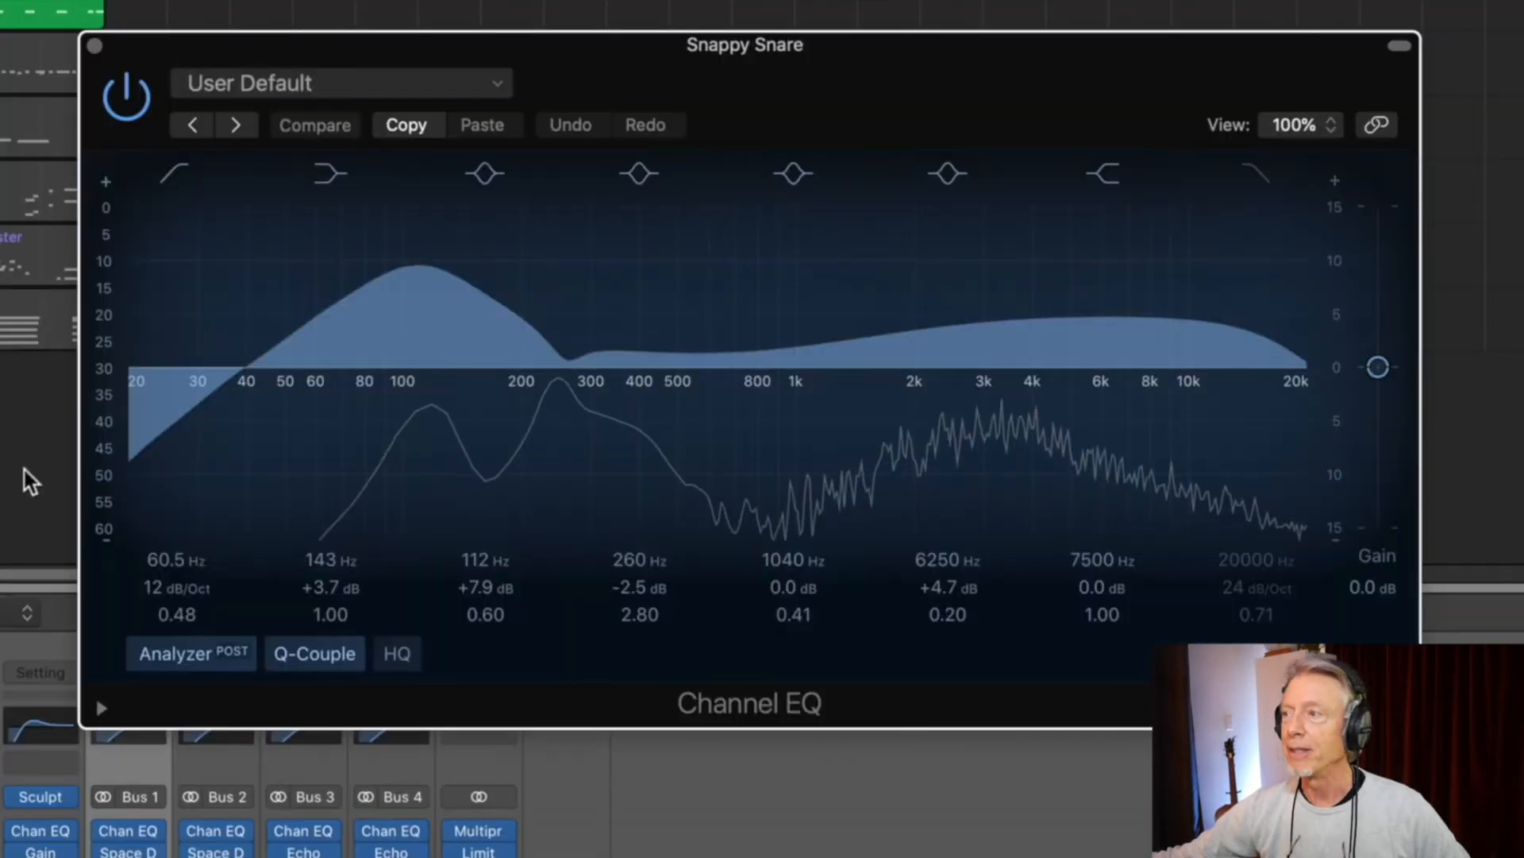
left_click(94, 46)
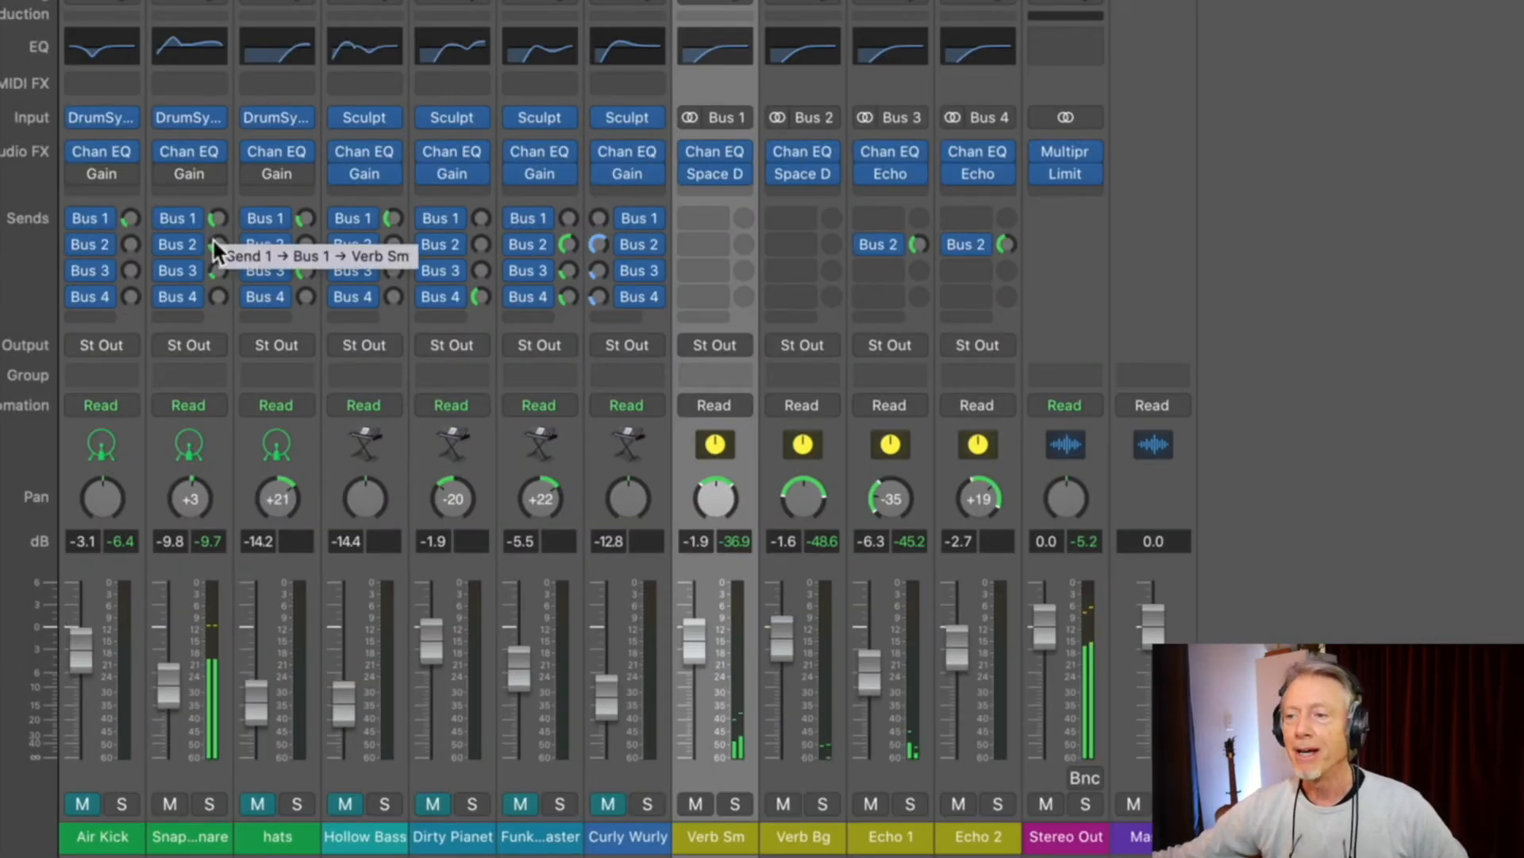
Step: Adjust the Snappy Snare's Bus 2 send level and set its pan to +10
left_click(219, 245)
mouse_move(219, 245)
left_mouse_down()
mouse_move(220, 187)
mouse_move(222, 246)
left_mouse_up()
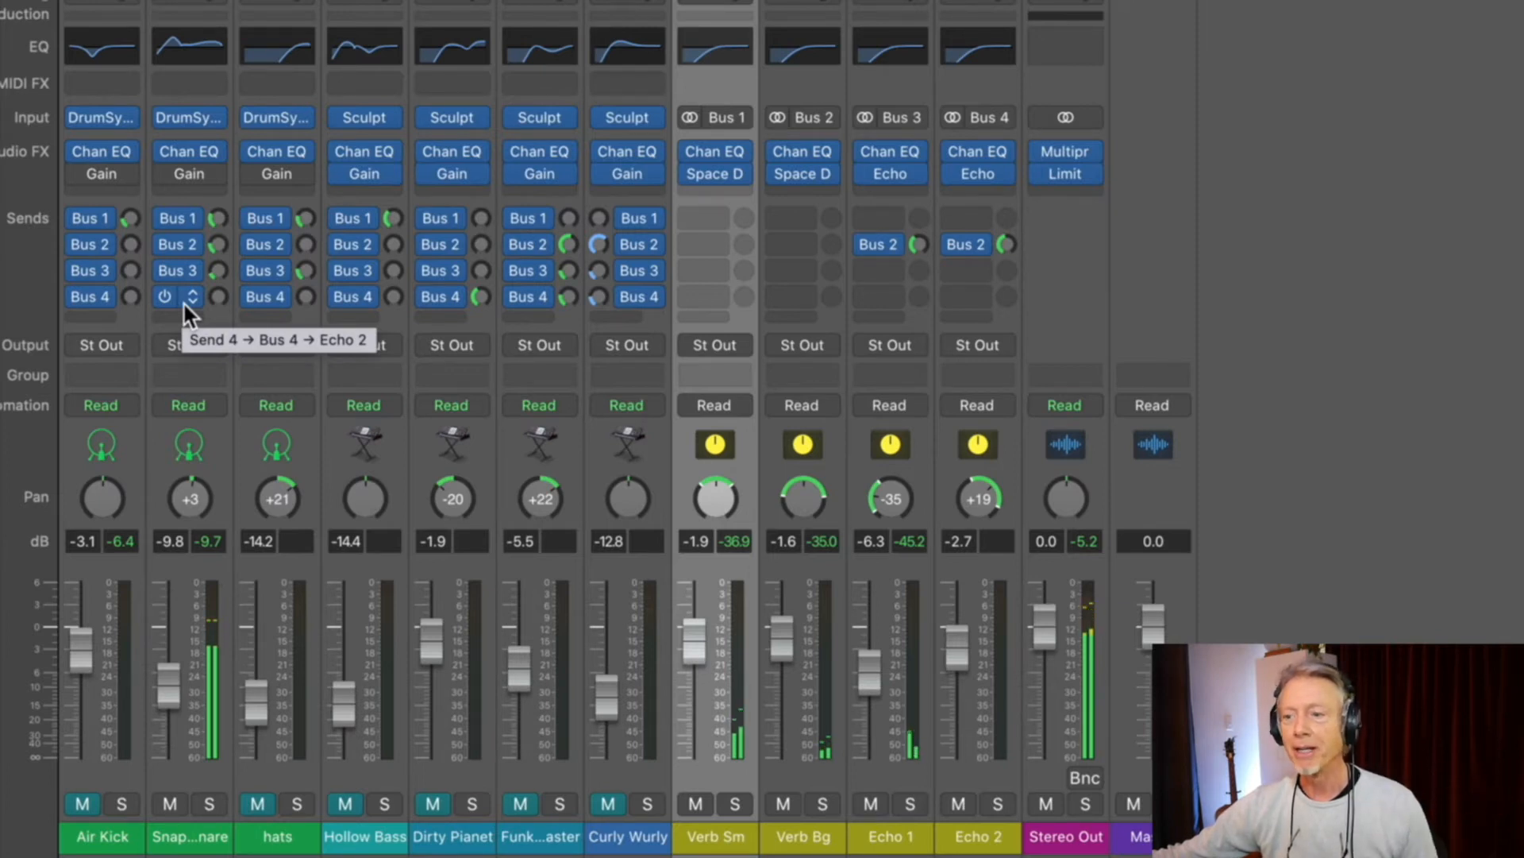
mouse_move(210, 494)
left_mouse_down()
mouse_move(200, 466)
mouse_move(196, 486)
left_mouse_up()
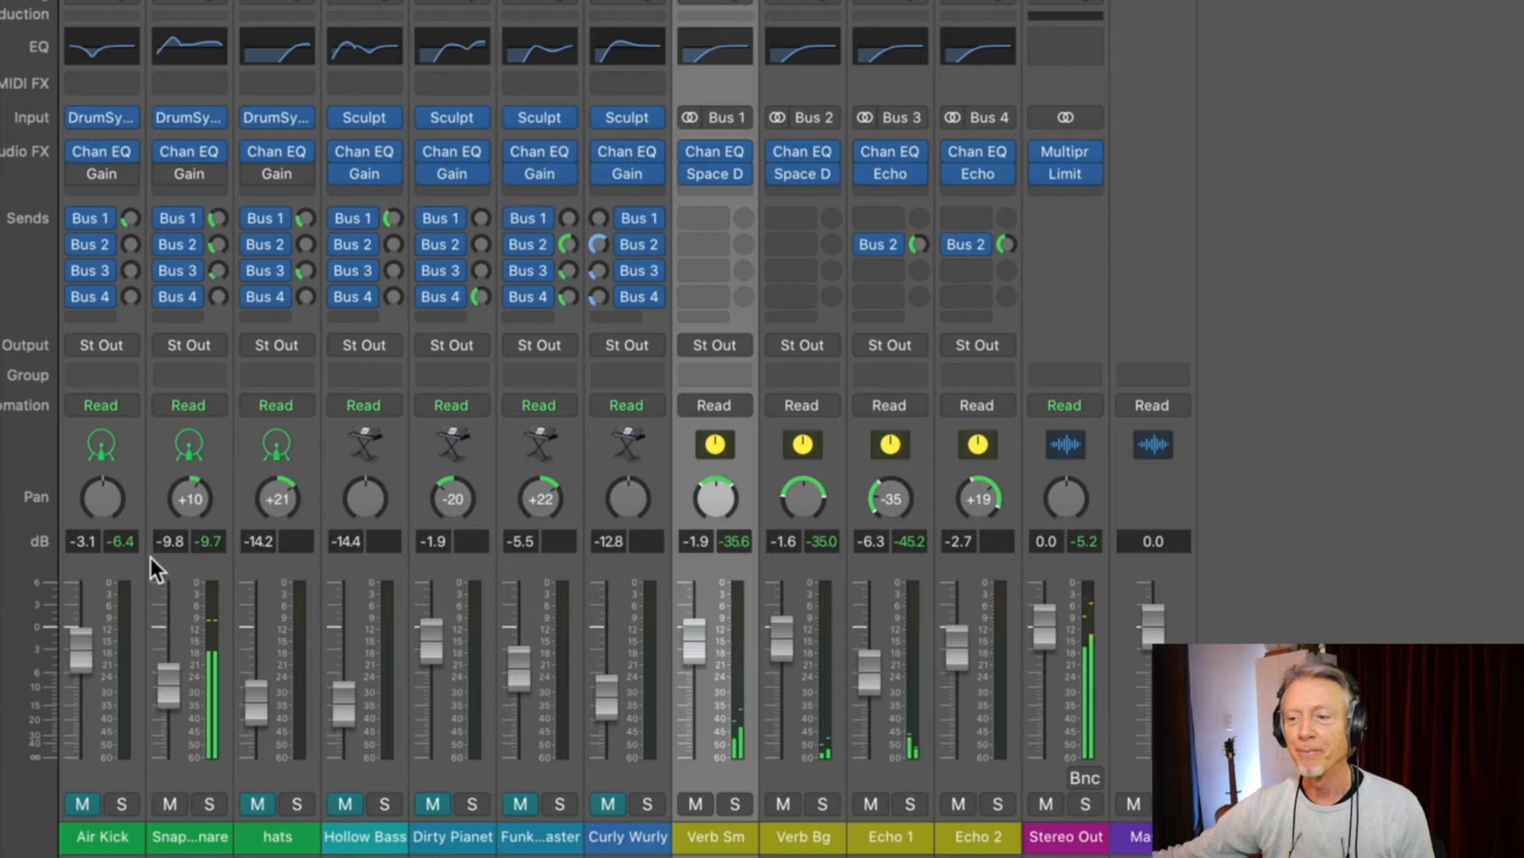
Step: Mute the Snappy Snare, unmute the hats, and raise the hats' Bus 3 send level slightly
left_click(170, 804)
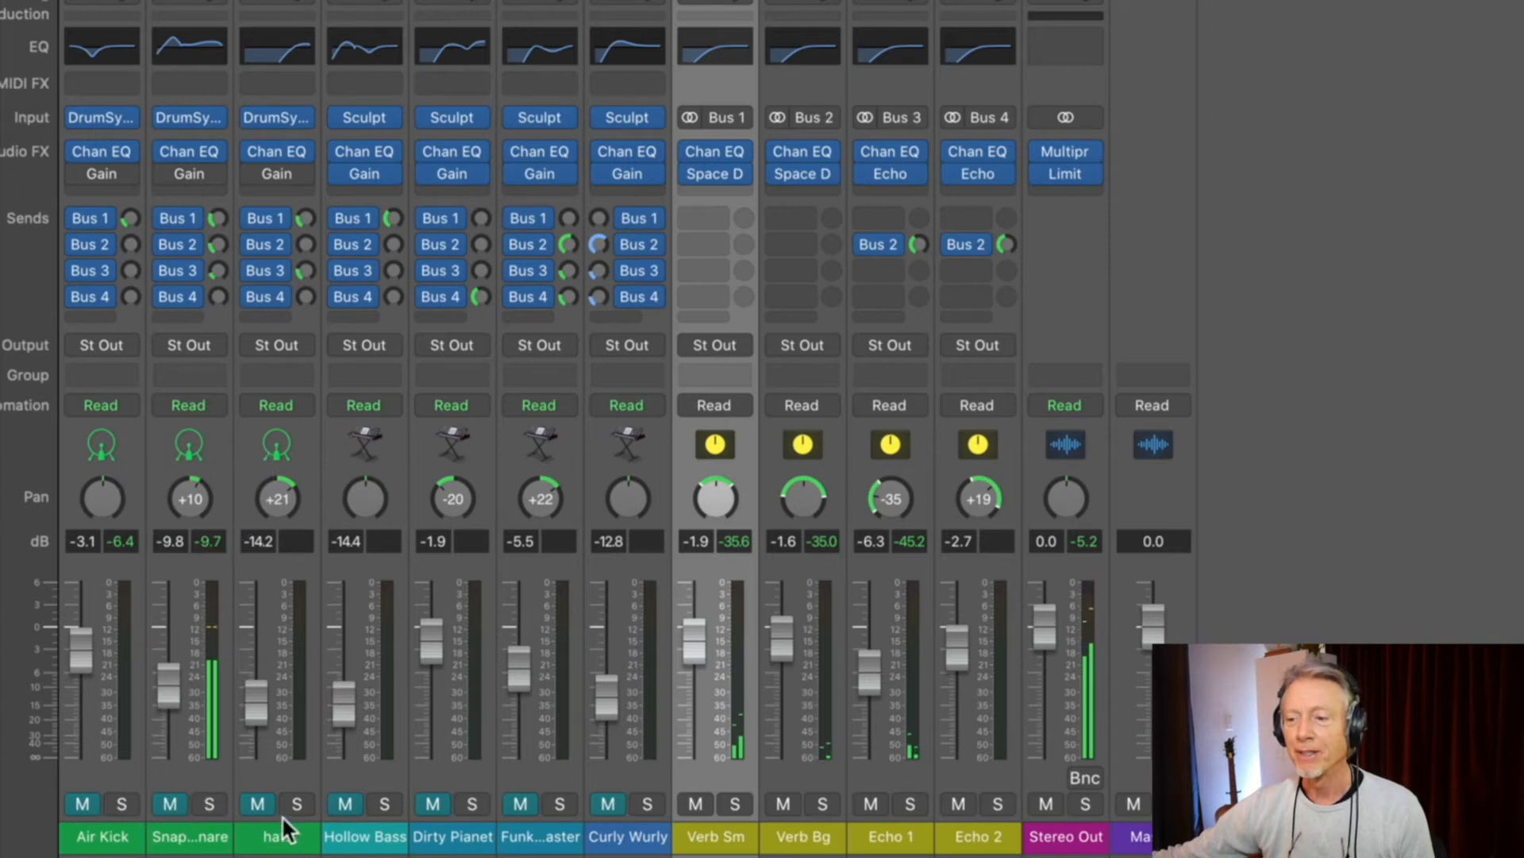
left_click(259, 803)
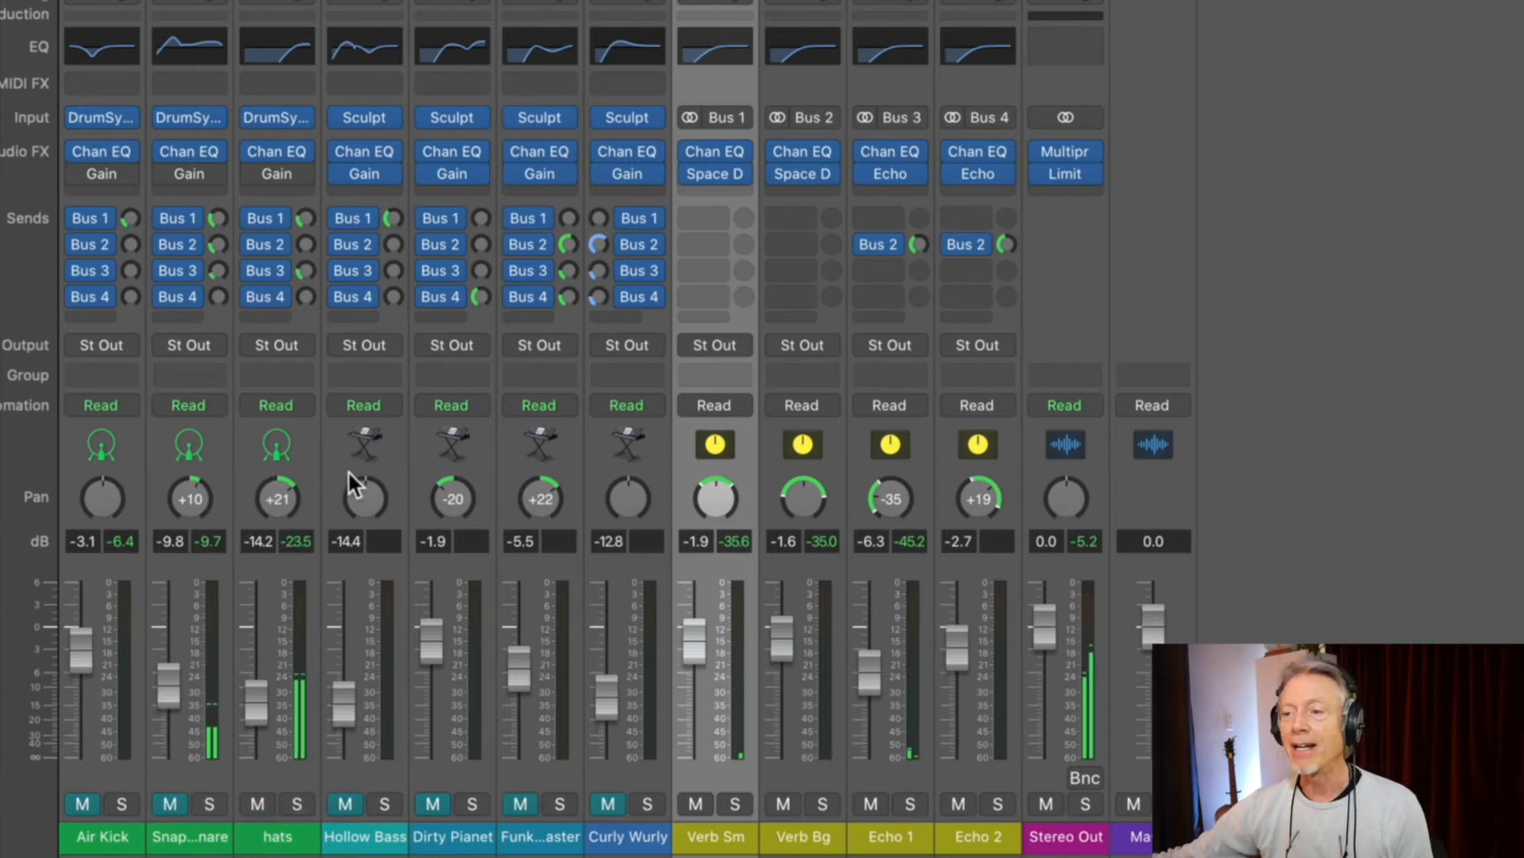
left_click(307, 271)
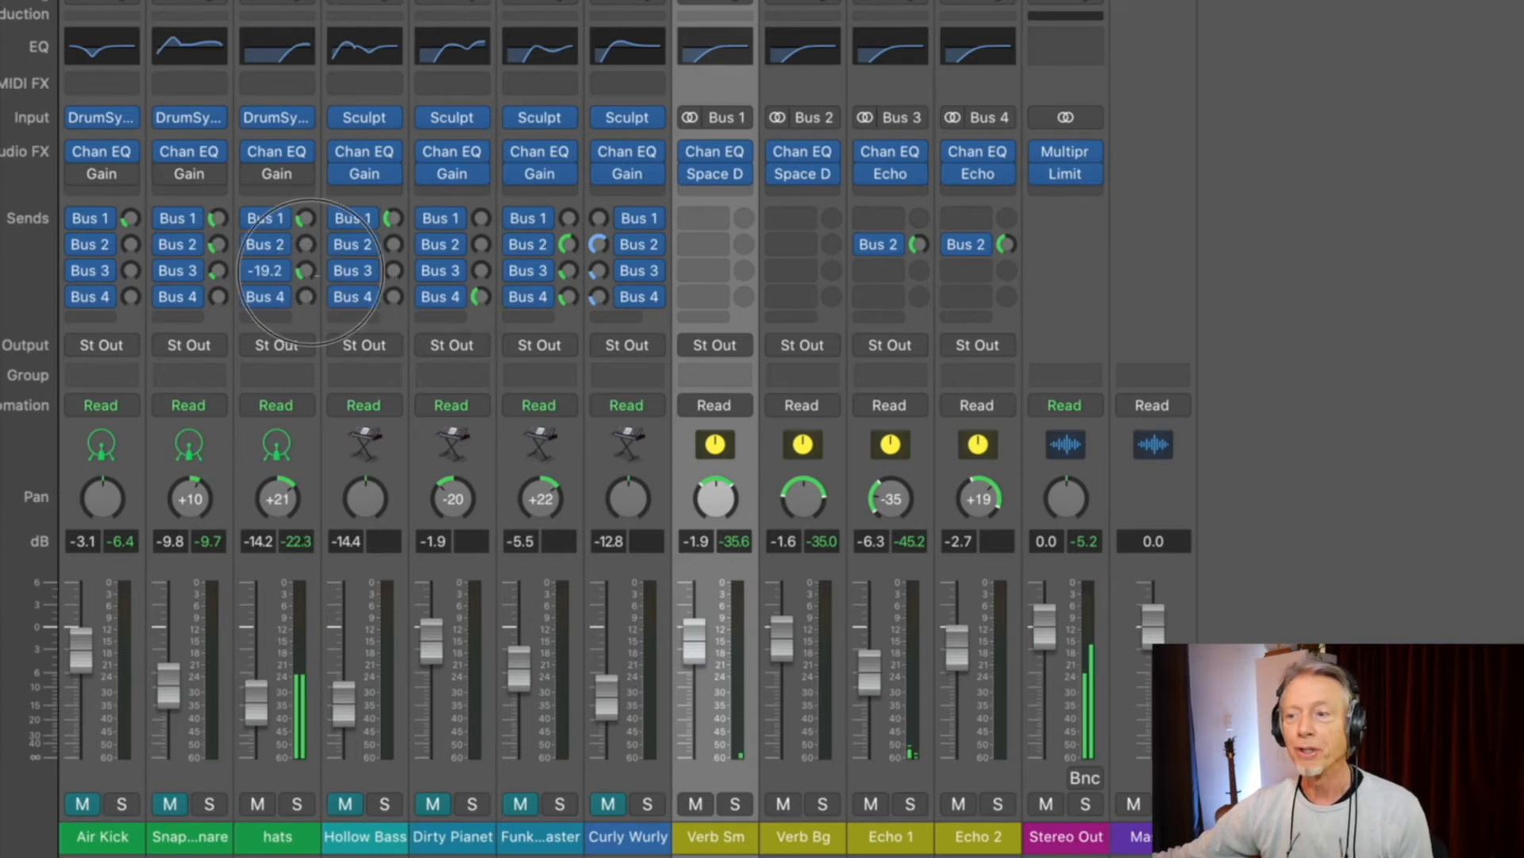
left_click_drag(306, 271, 308, 266)
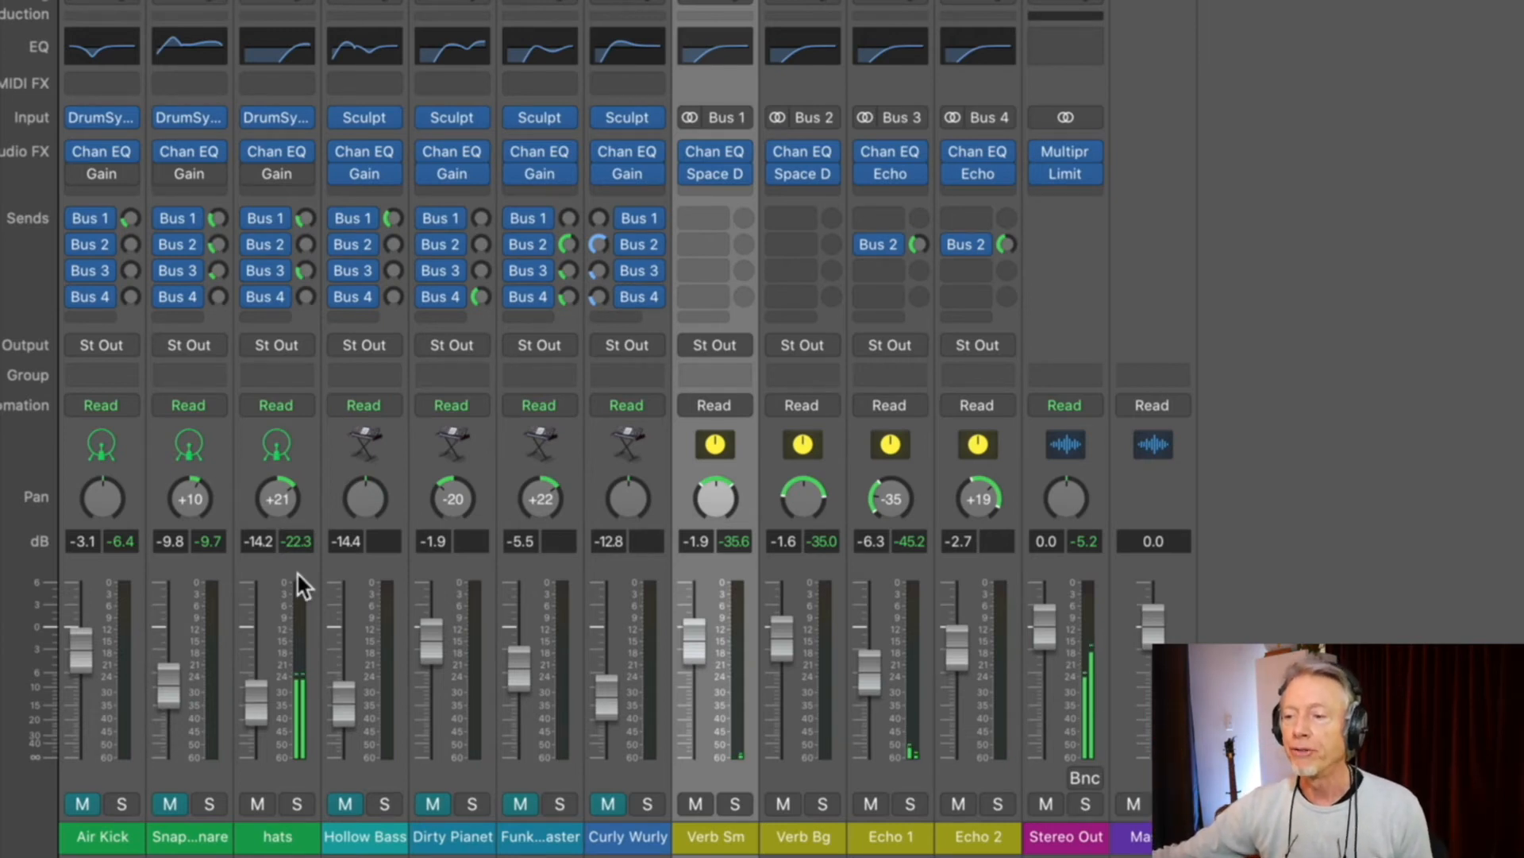
Step: Unmute the Snappy Snare and Air Kick to hear them together with the hats
left_click(169, 802)
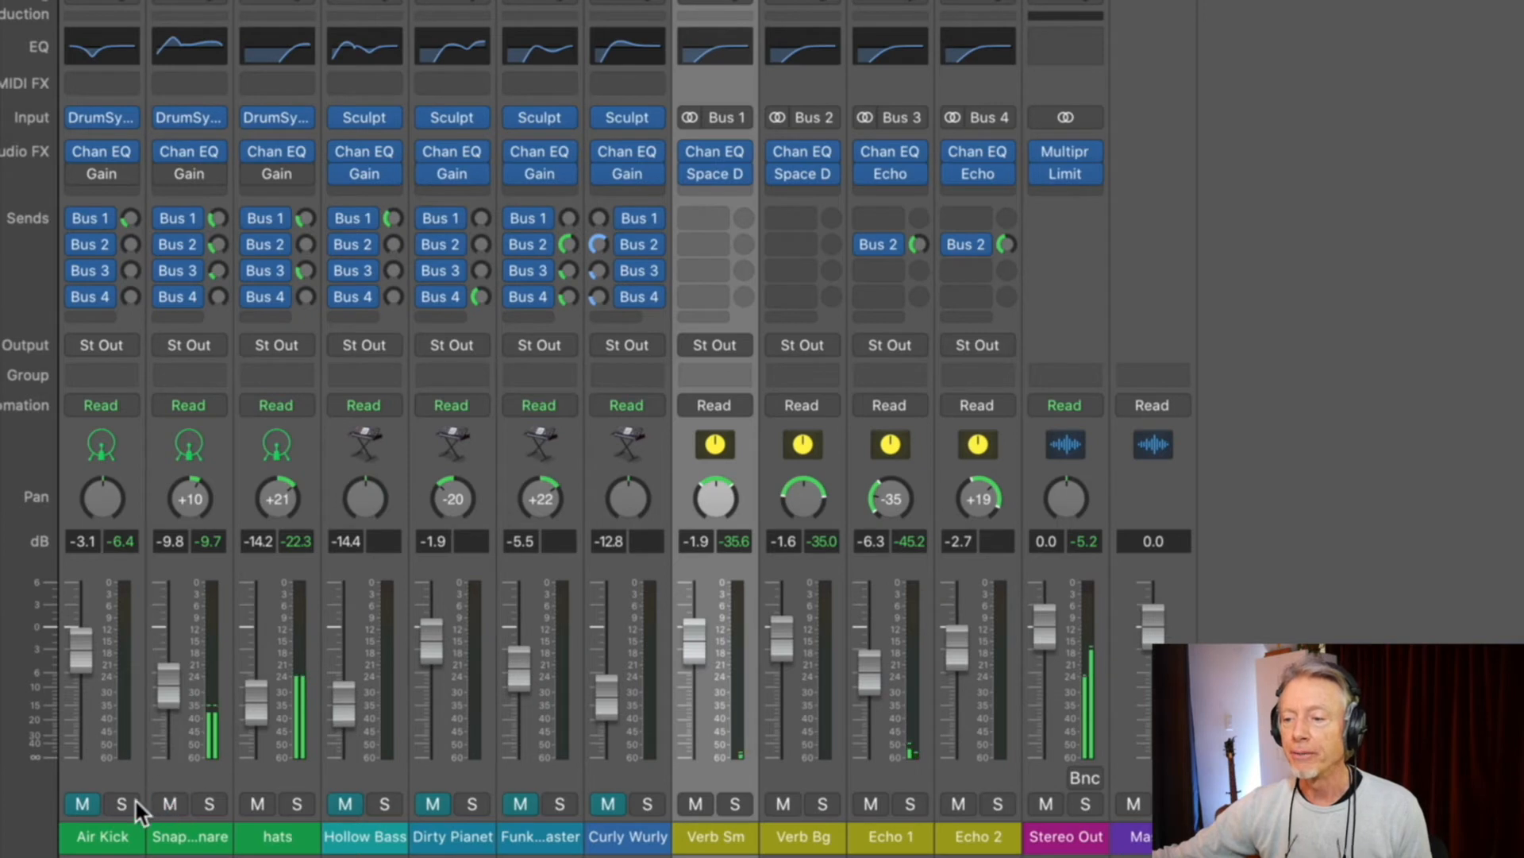
left_click(84, 803)
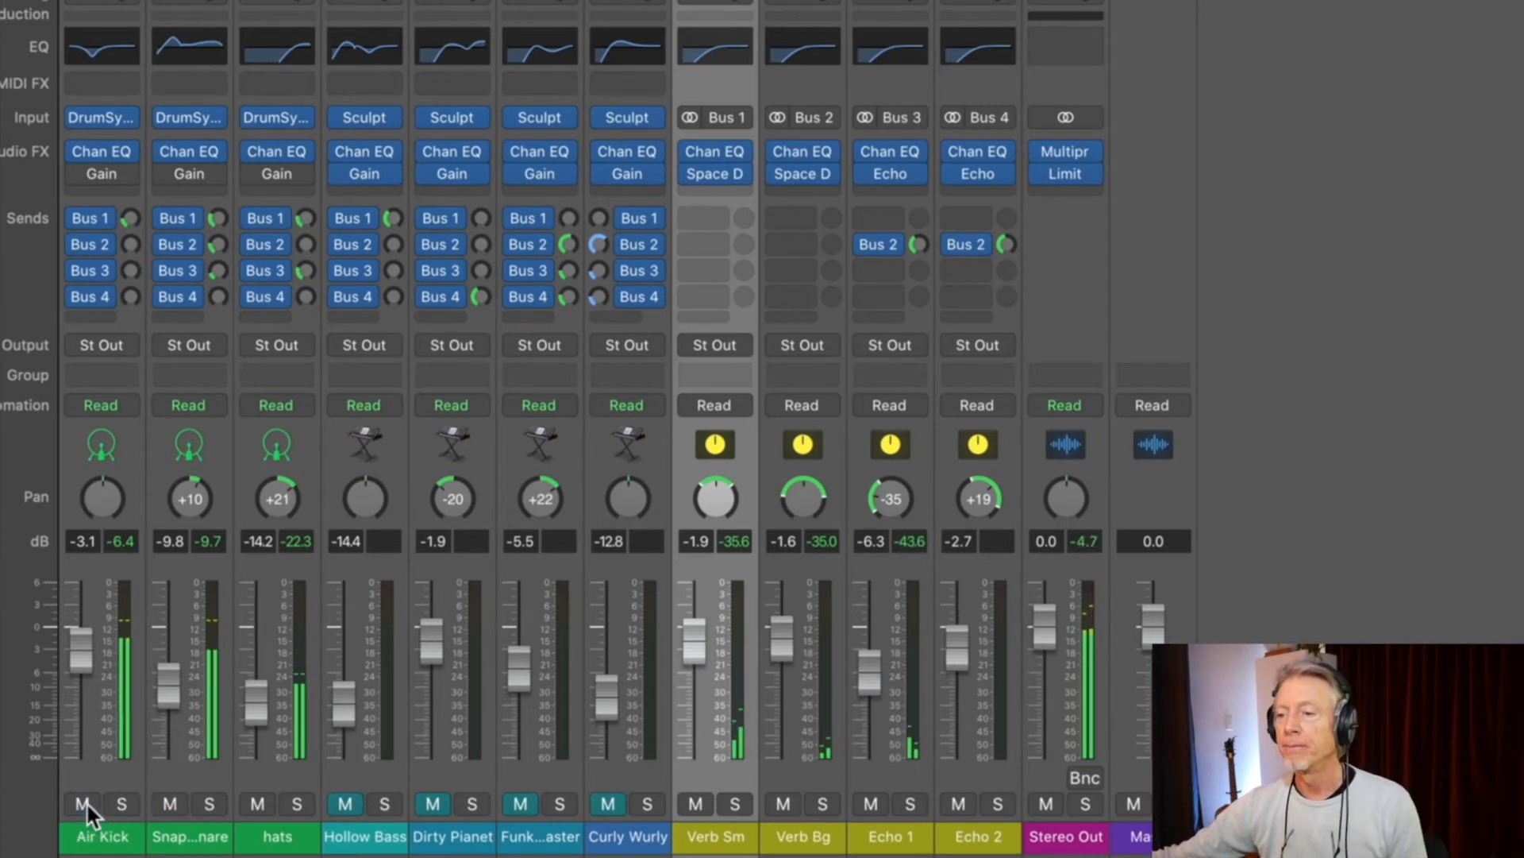
Step: Mute the three drum channels and unmute Hollow Bass to audition the bass
left_click_drag(86, 802, 373, 804)
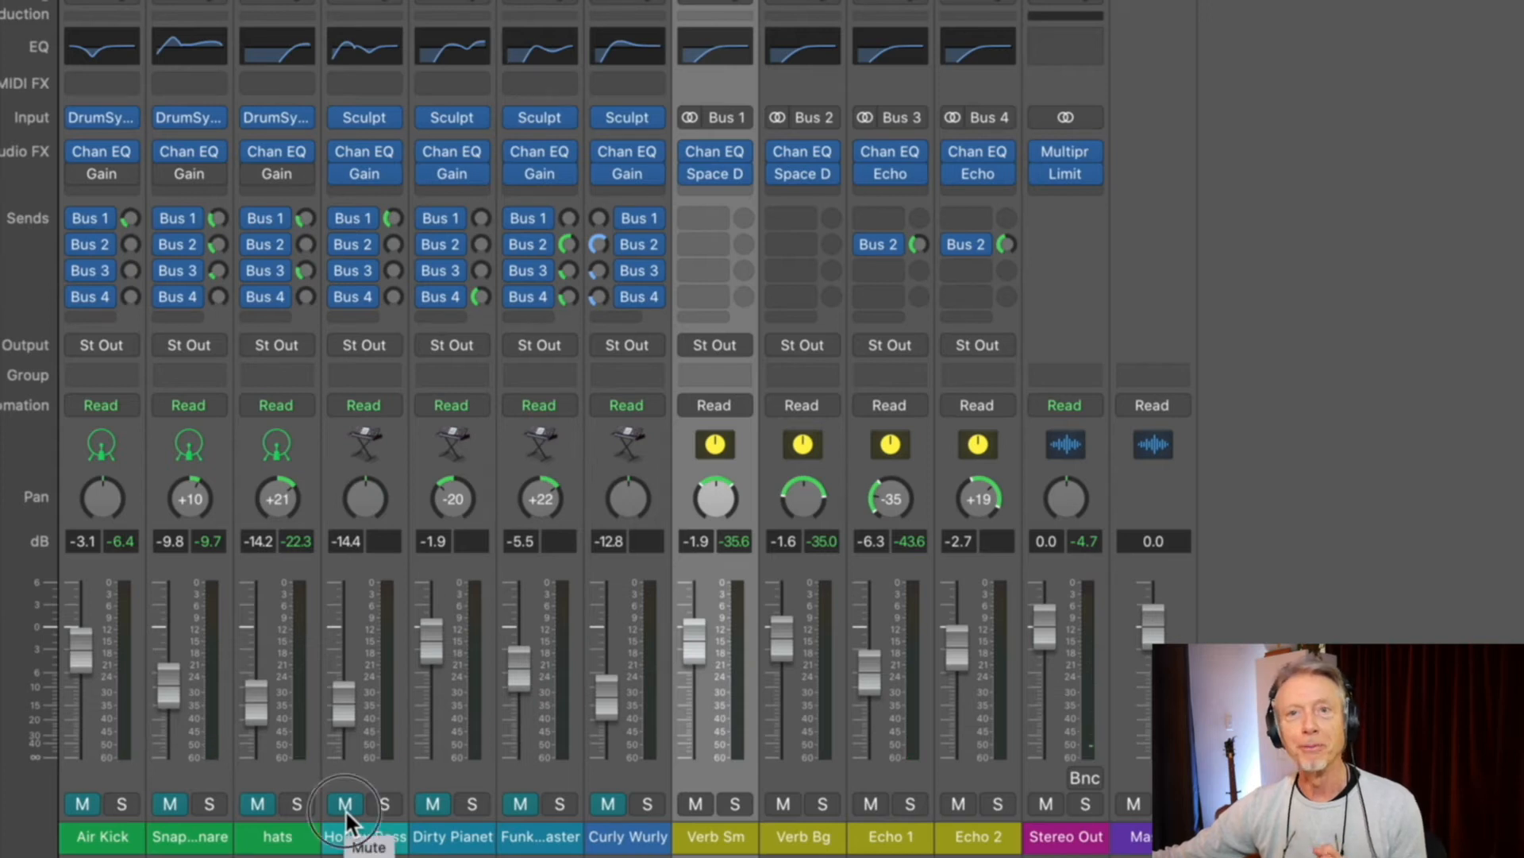
left_click(345, 804)
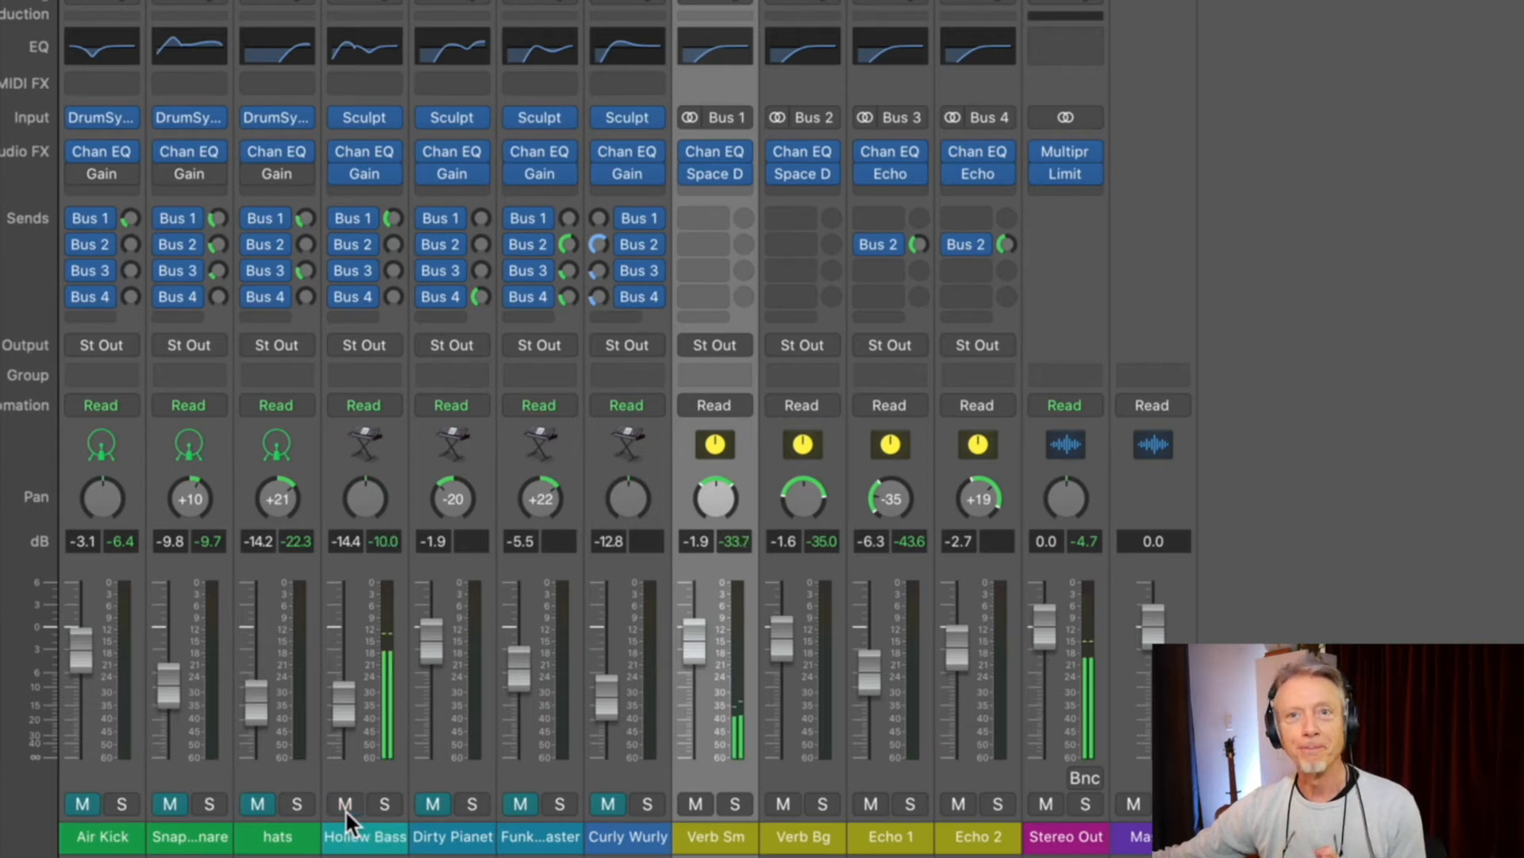
left_click(79, 803)
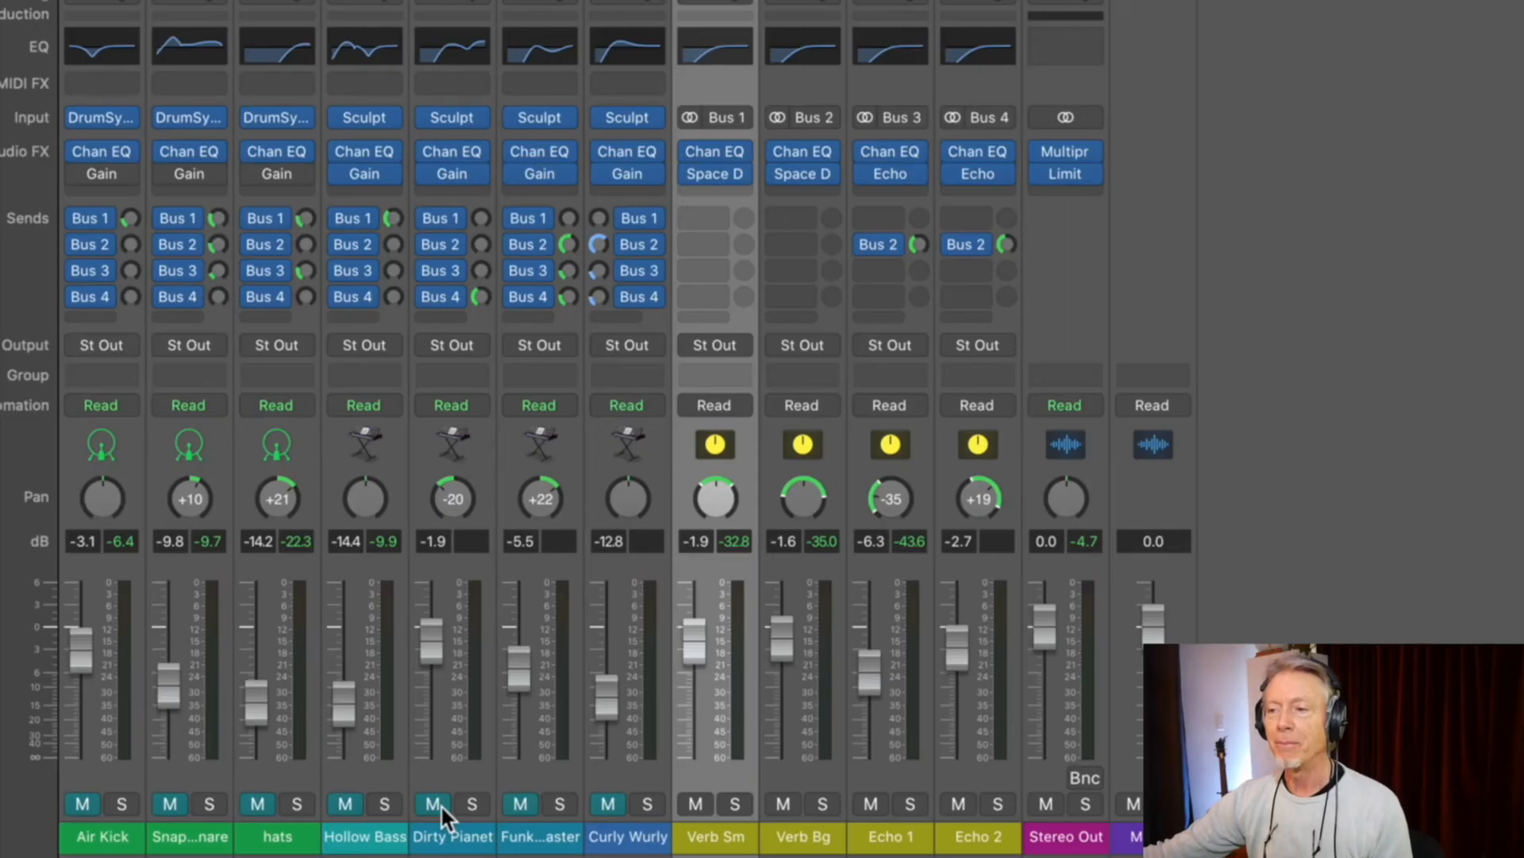
Step: Unmute Dirty Pianet, set its volume to -3.3 dB, and select the Echo 2 channel
left_click(434, 803)
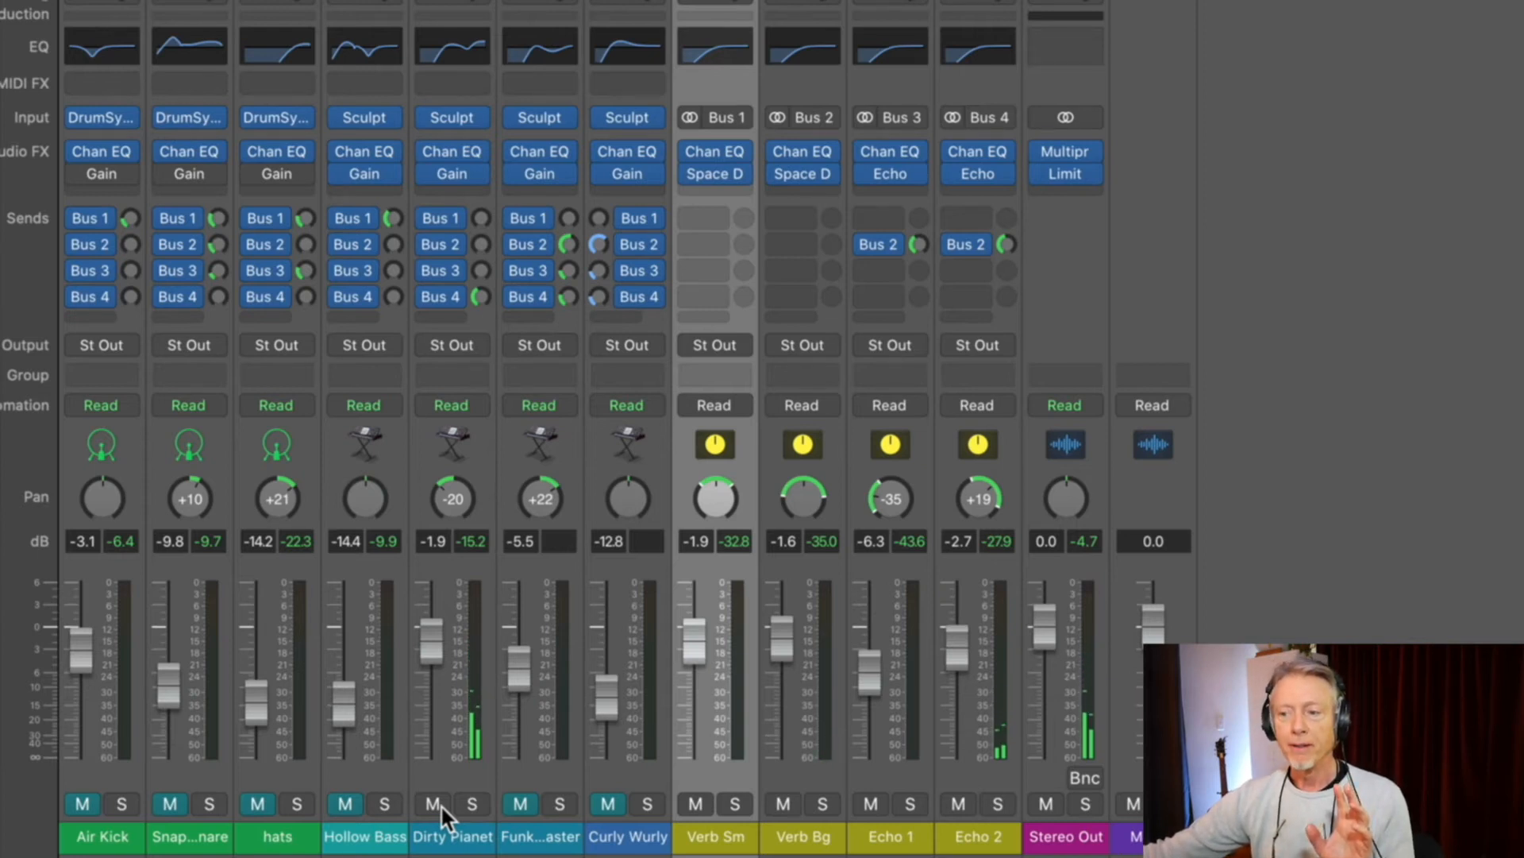
left_click(430, 659)
left_click_drag(429, 659, 436, 733)
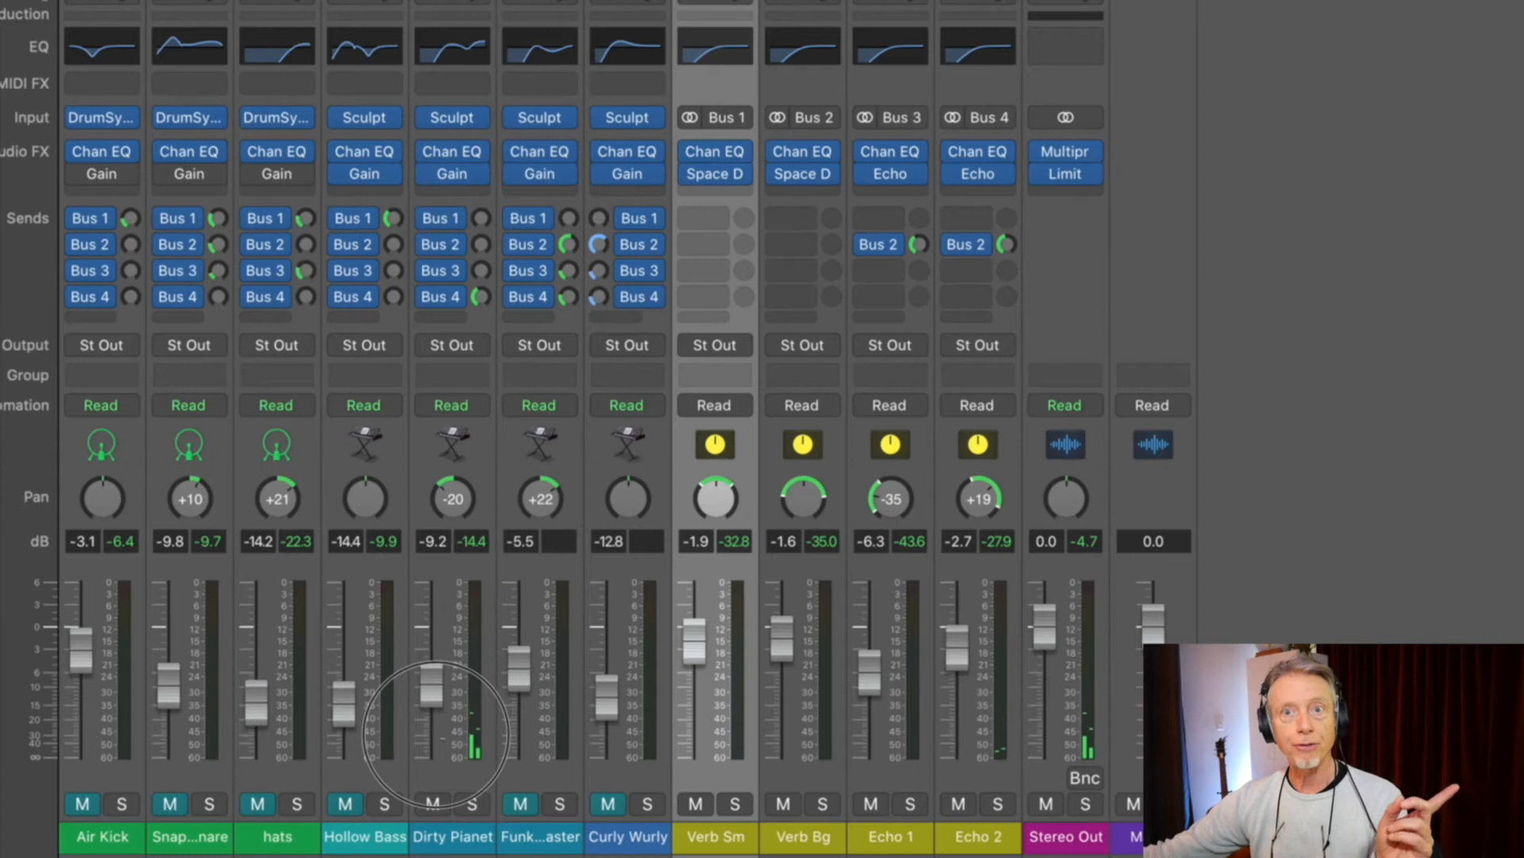
left_click_drag(435, 732, 459, 676)
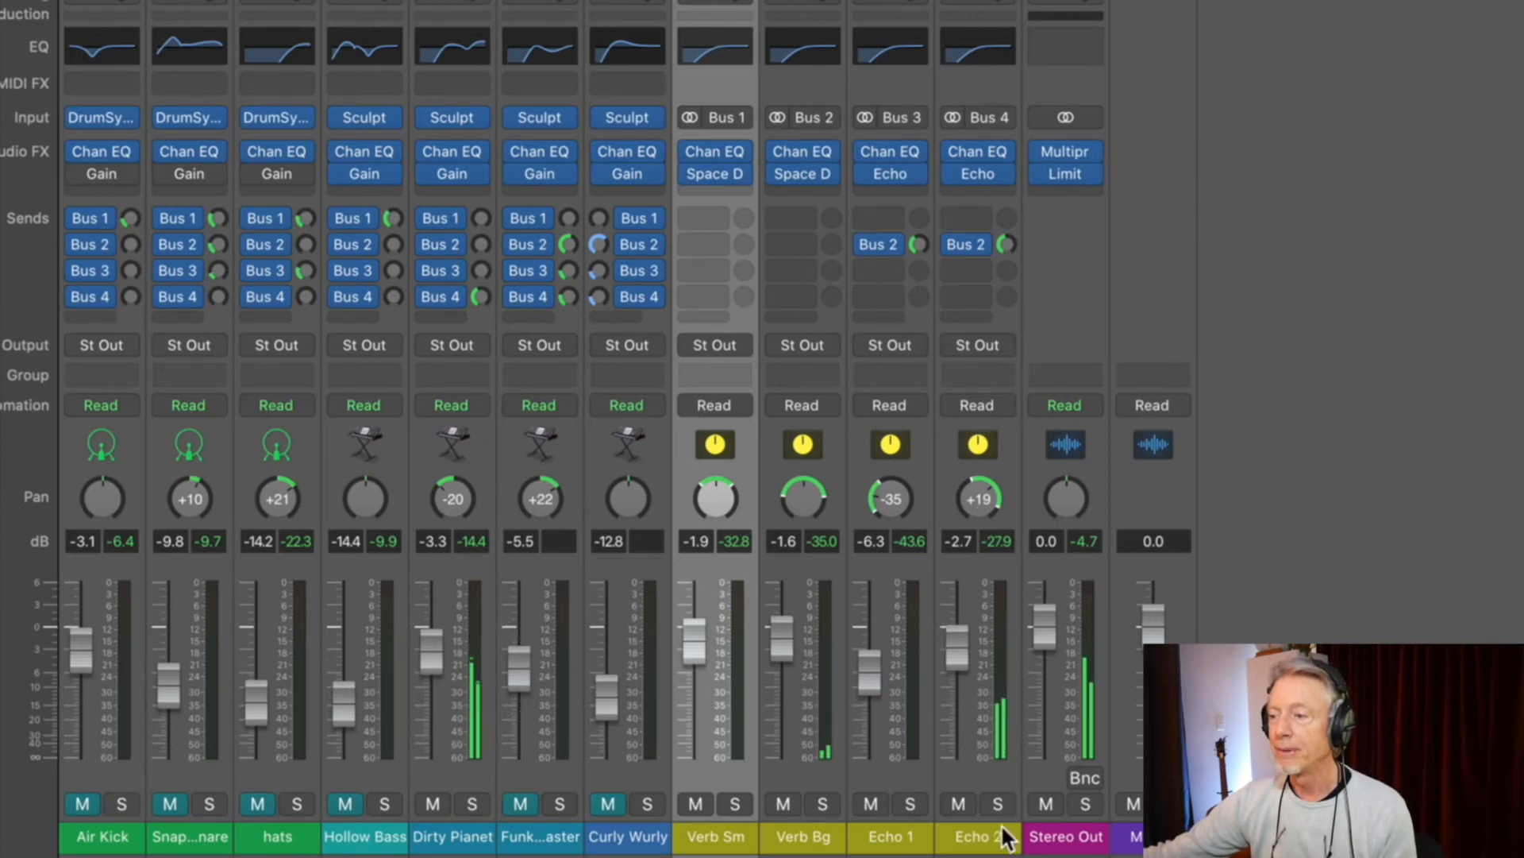
left_click(978, 501)
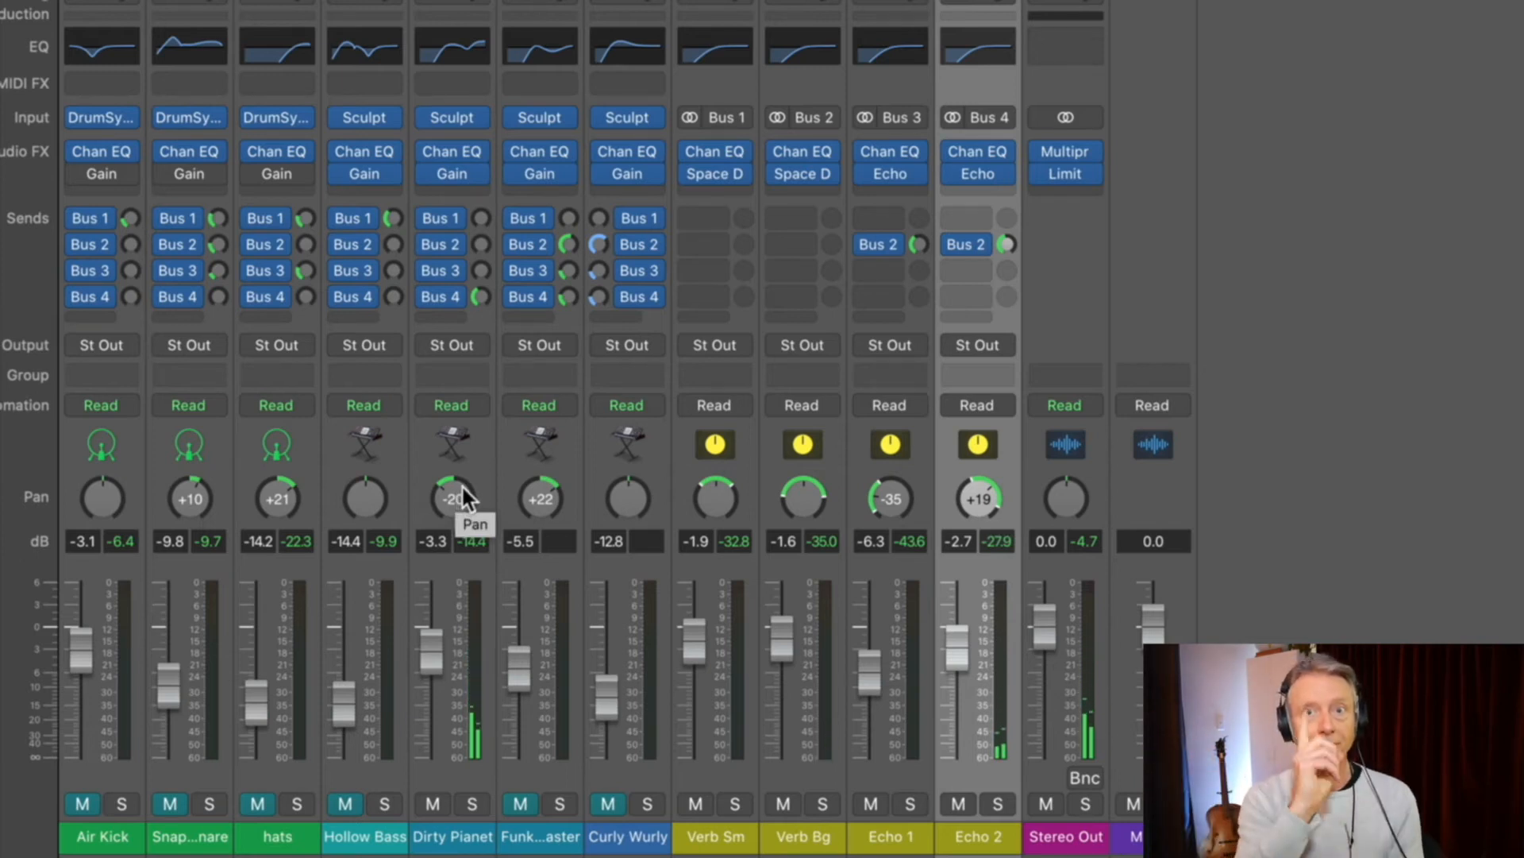
Step: Unmute Funk...aster together with Dirty Pianet and set Funk...aster's volume to -6.4 dB
left_click(525, 802)
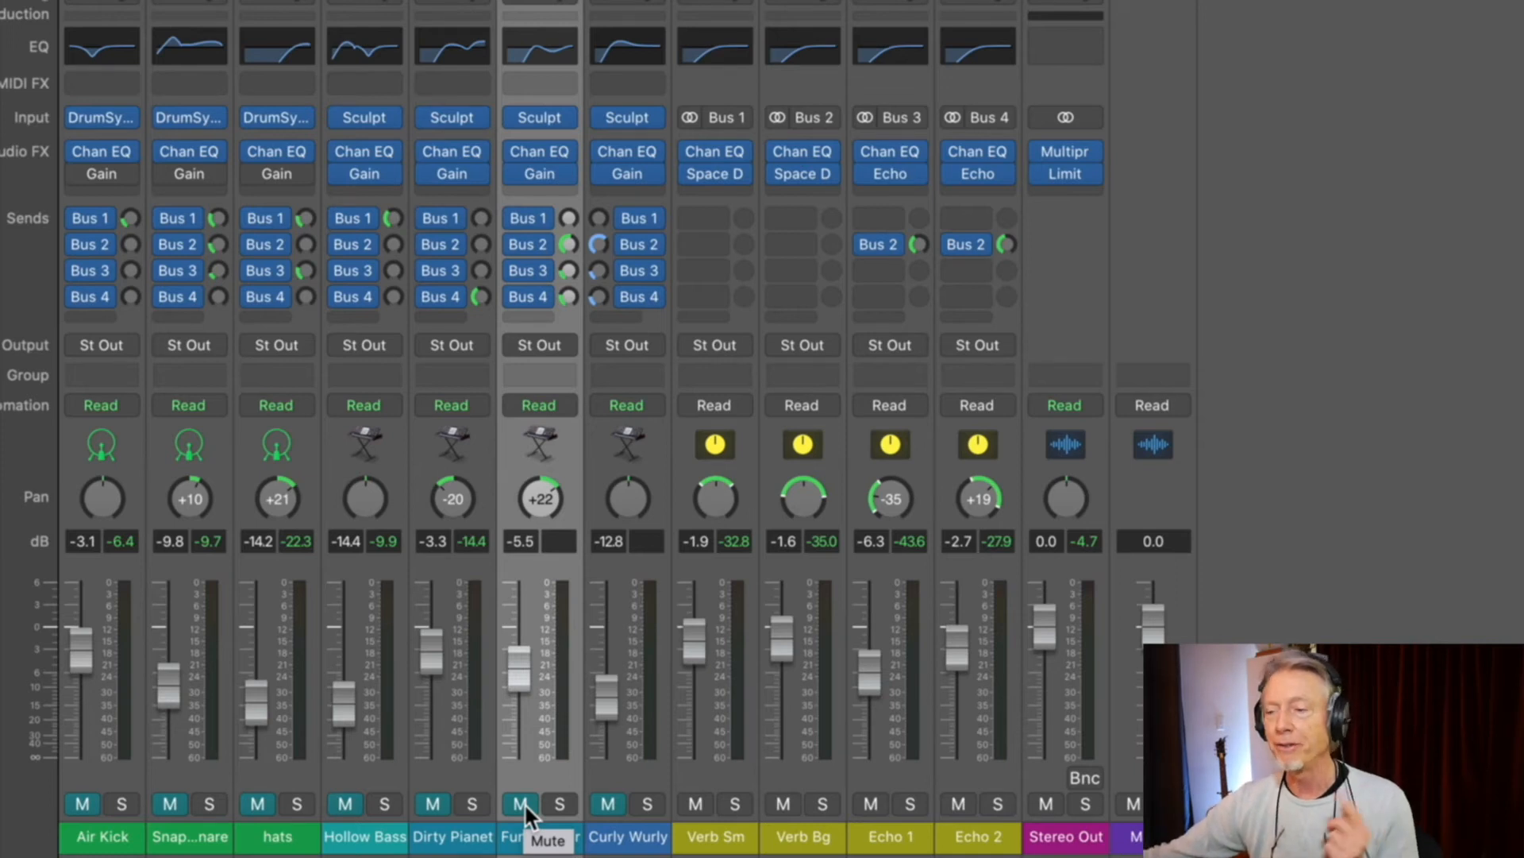
left_click(522, 804)
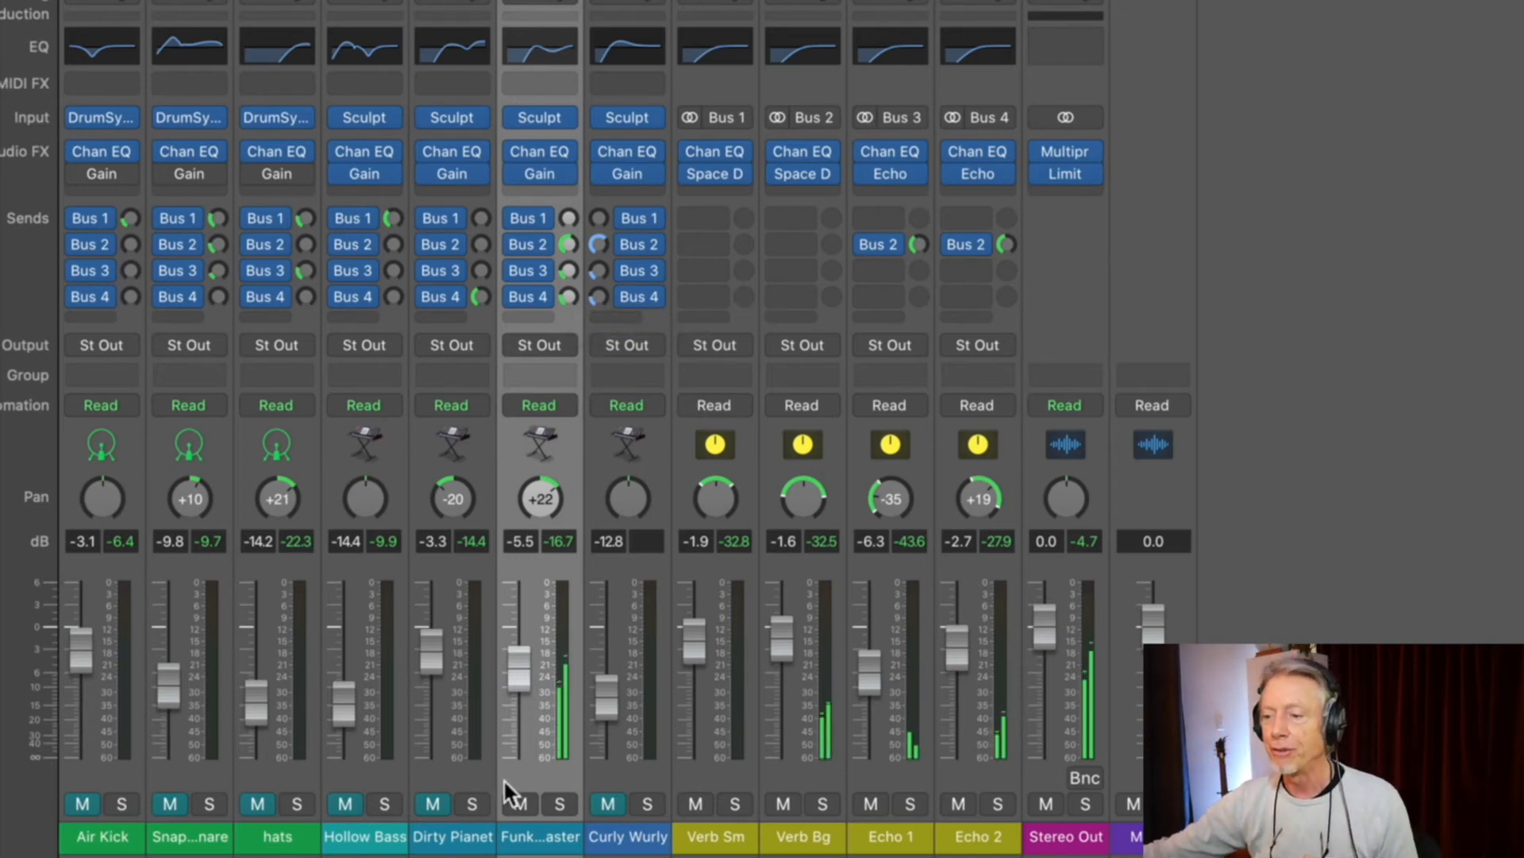
left_click(435, 803)
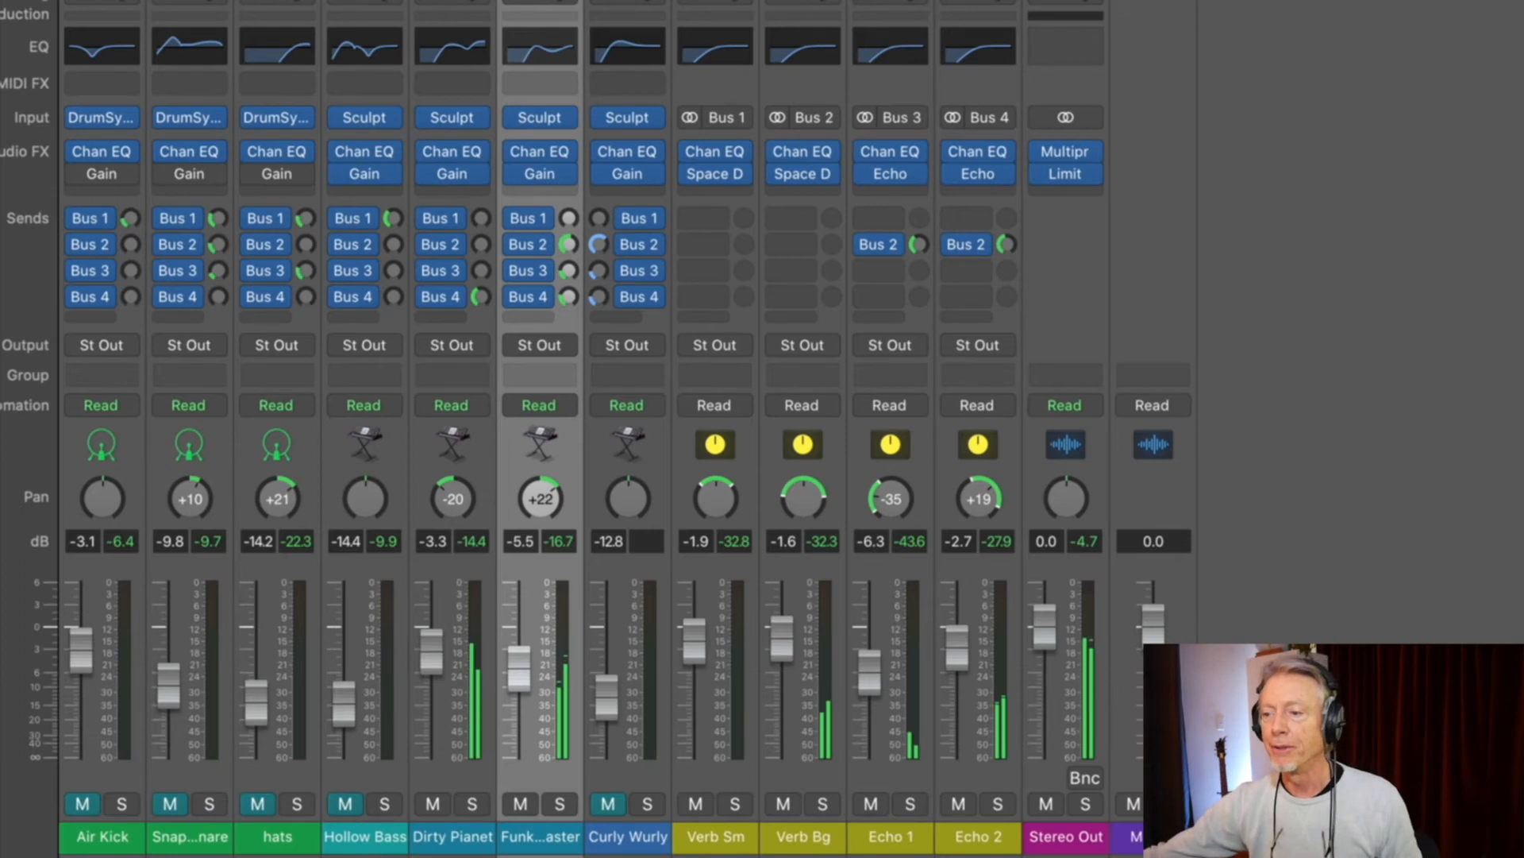
left_click_drag(523, 663, 529, 672)
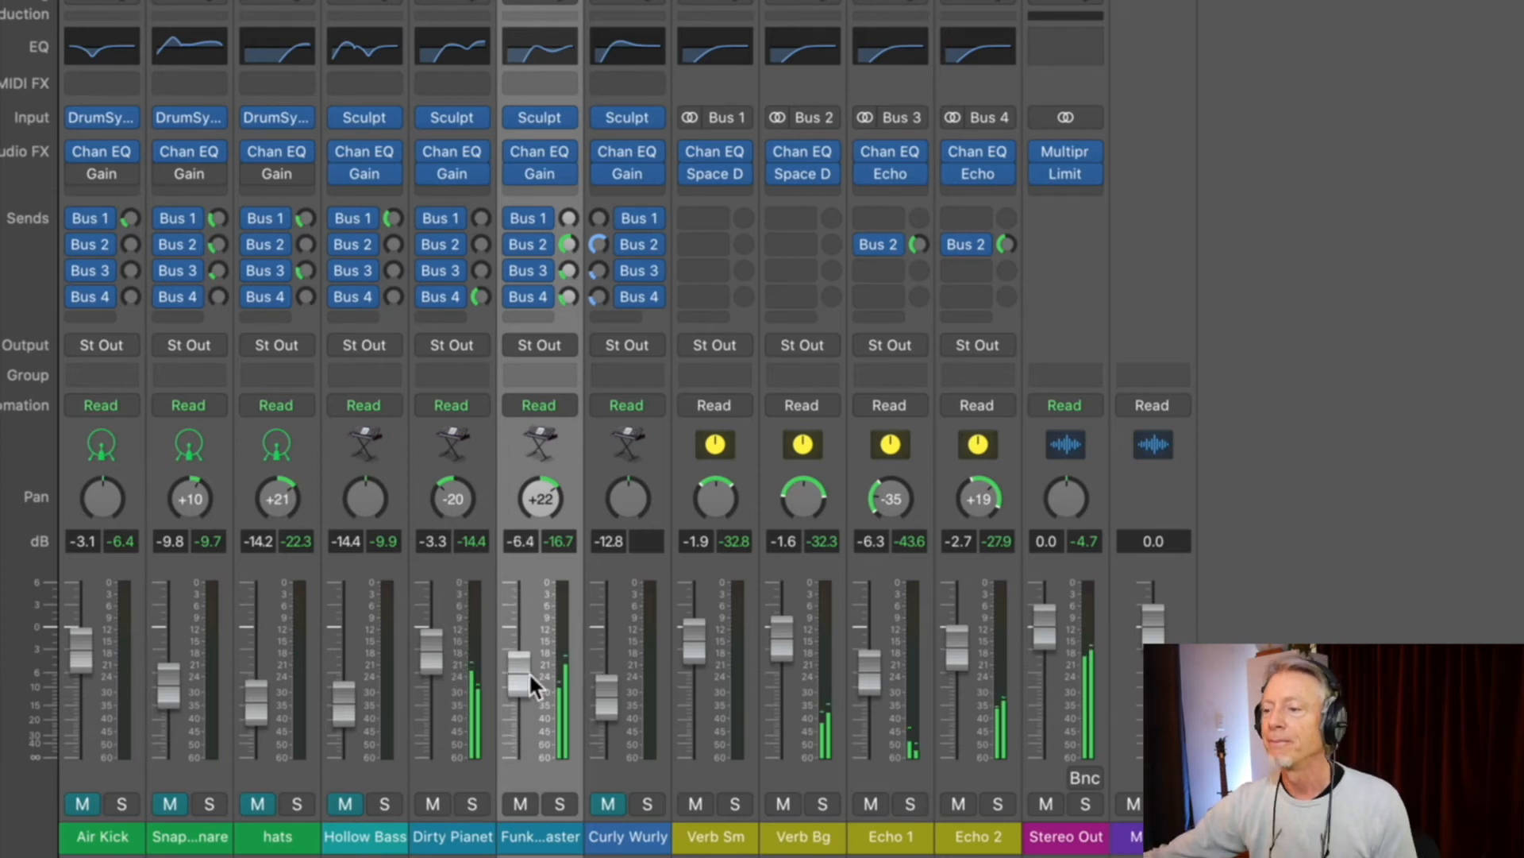
Step: Mute Funk...aster and Dirty Pianet, and unmute Curly Wurly to hear it alone
left_click(518, 800)
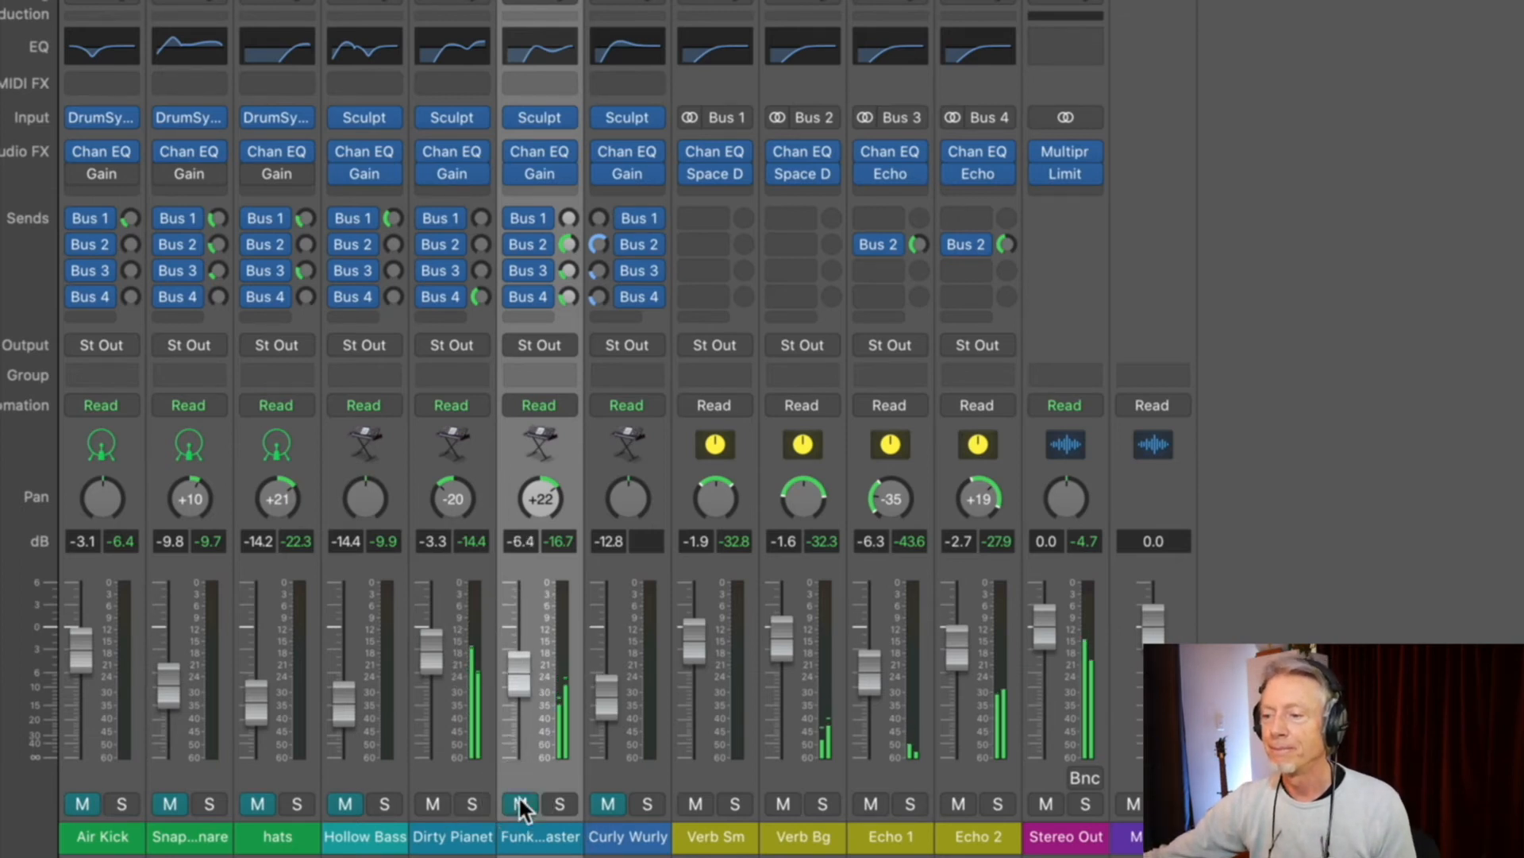
left_click(429, 803)
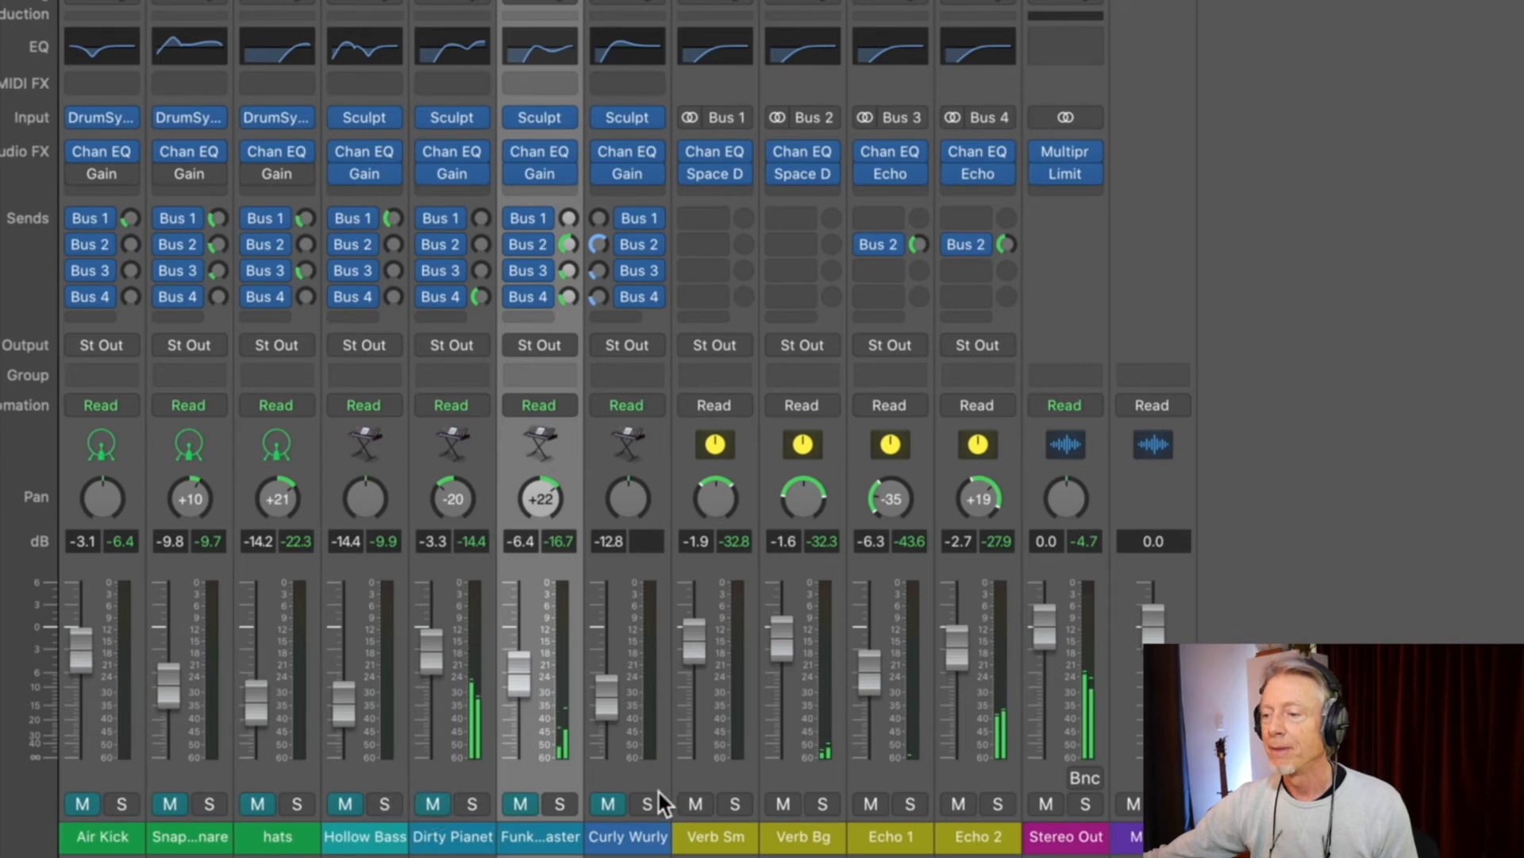
left_click(616, 798)
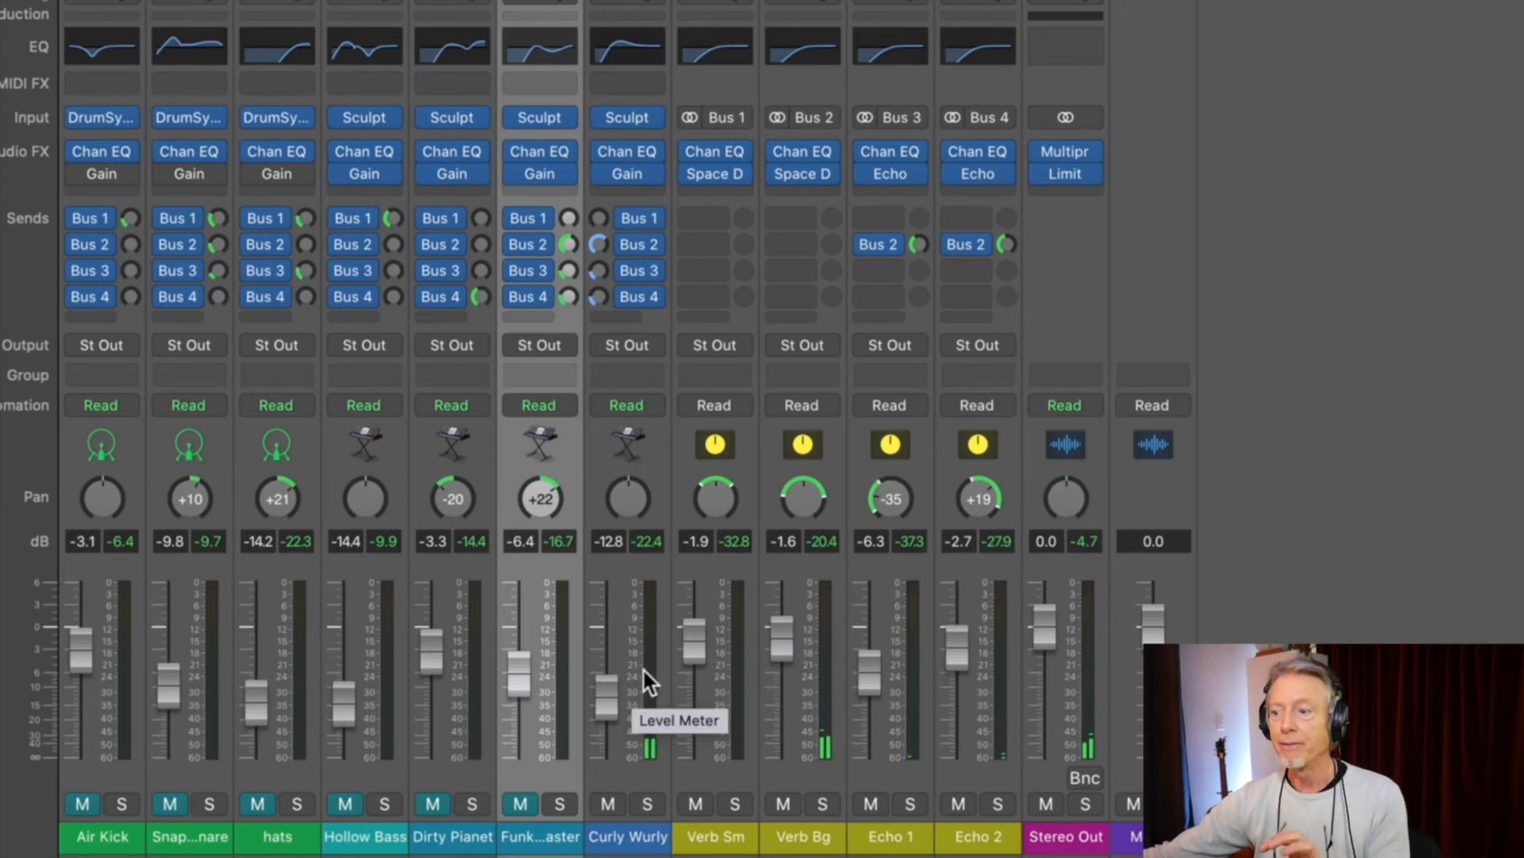
left_click_drag(609, 702, 609, 702)
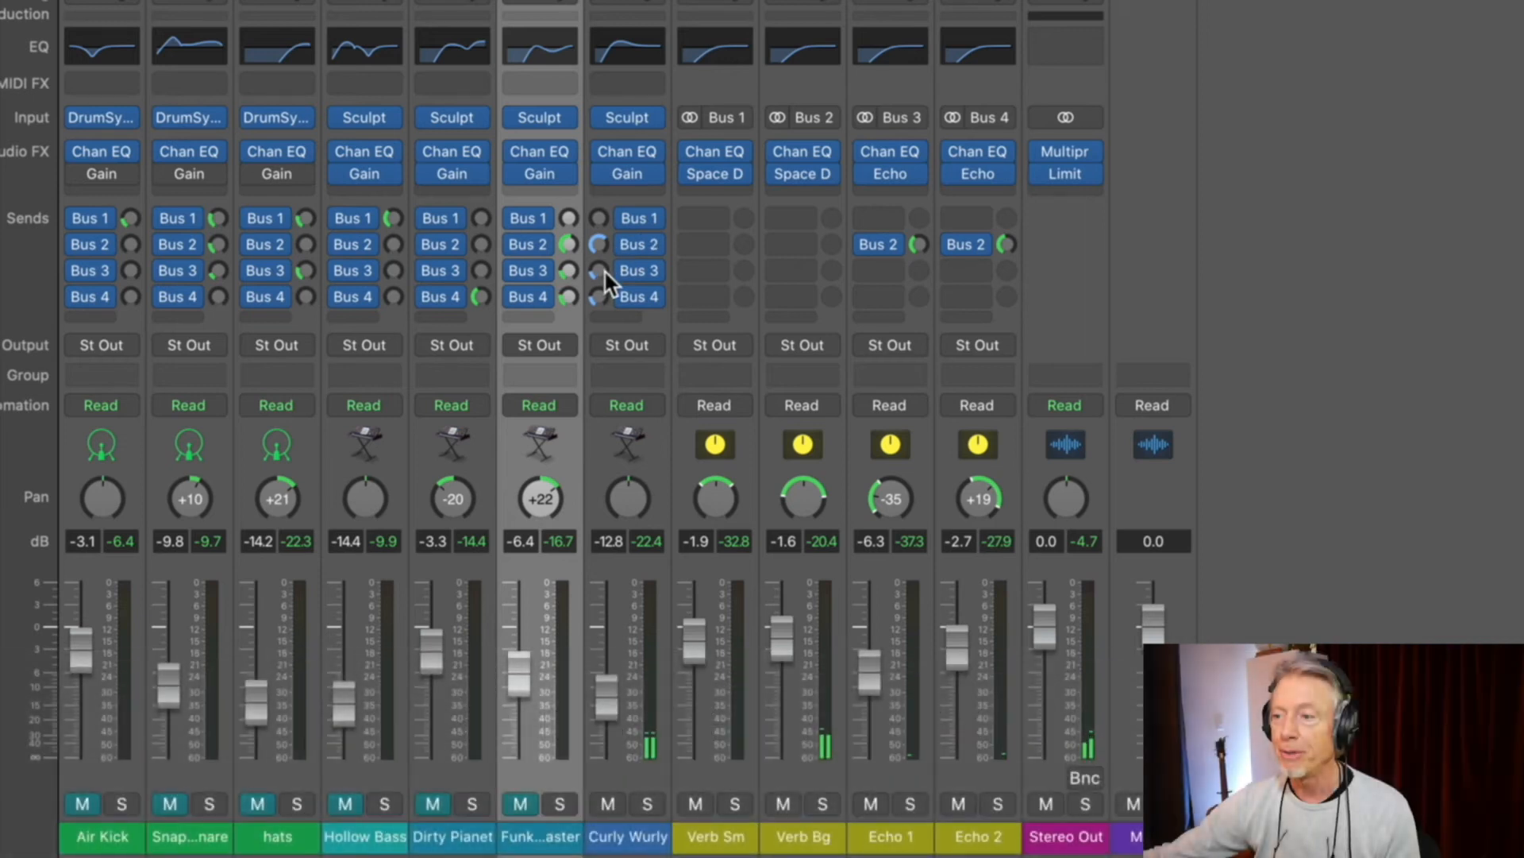
Step: Adjust Curly Wurly's Bus 3 send, pull its volume fully down to hear only the effects, and set the volume to -11.6 dB
left_click_drag(601, 263, 606, 281)
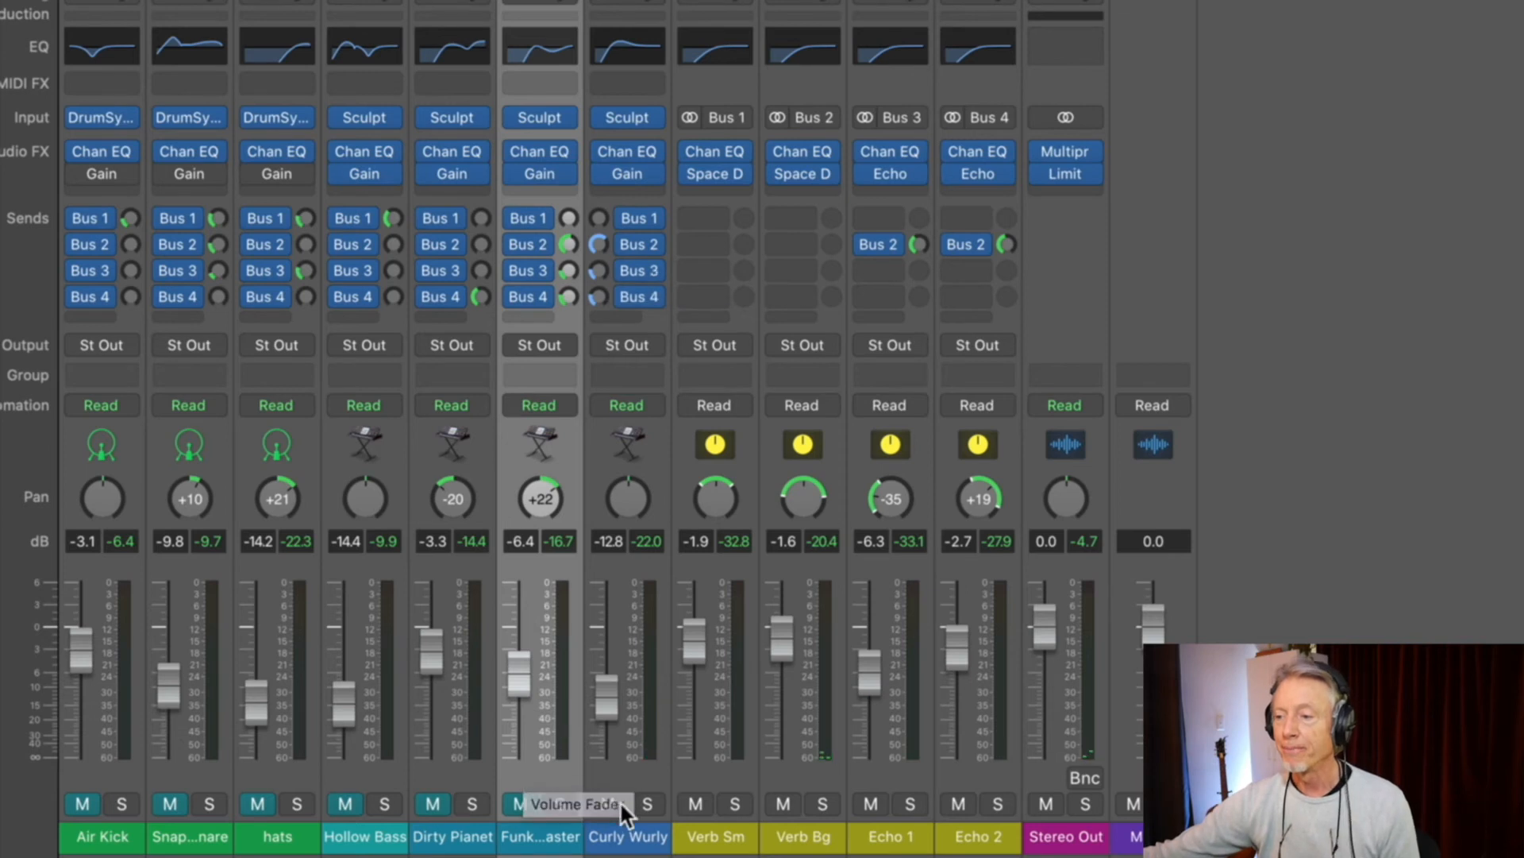
left_click_drag(612, 707, 608, 850)
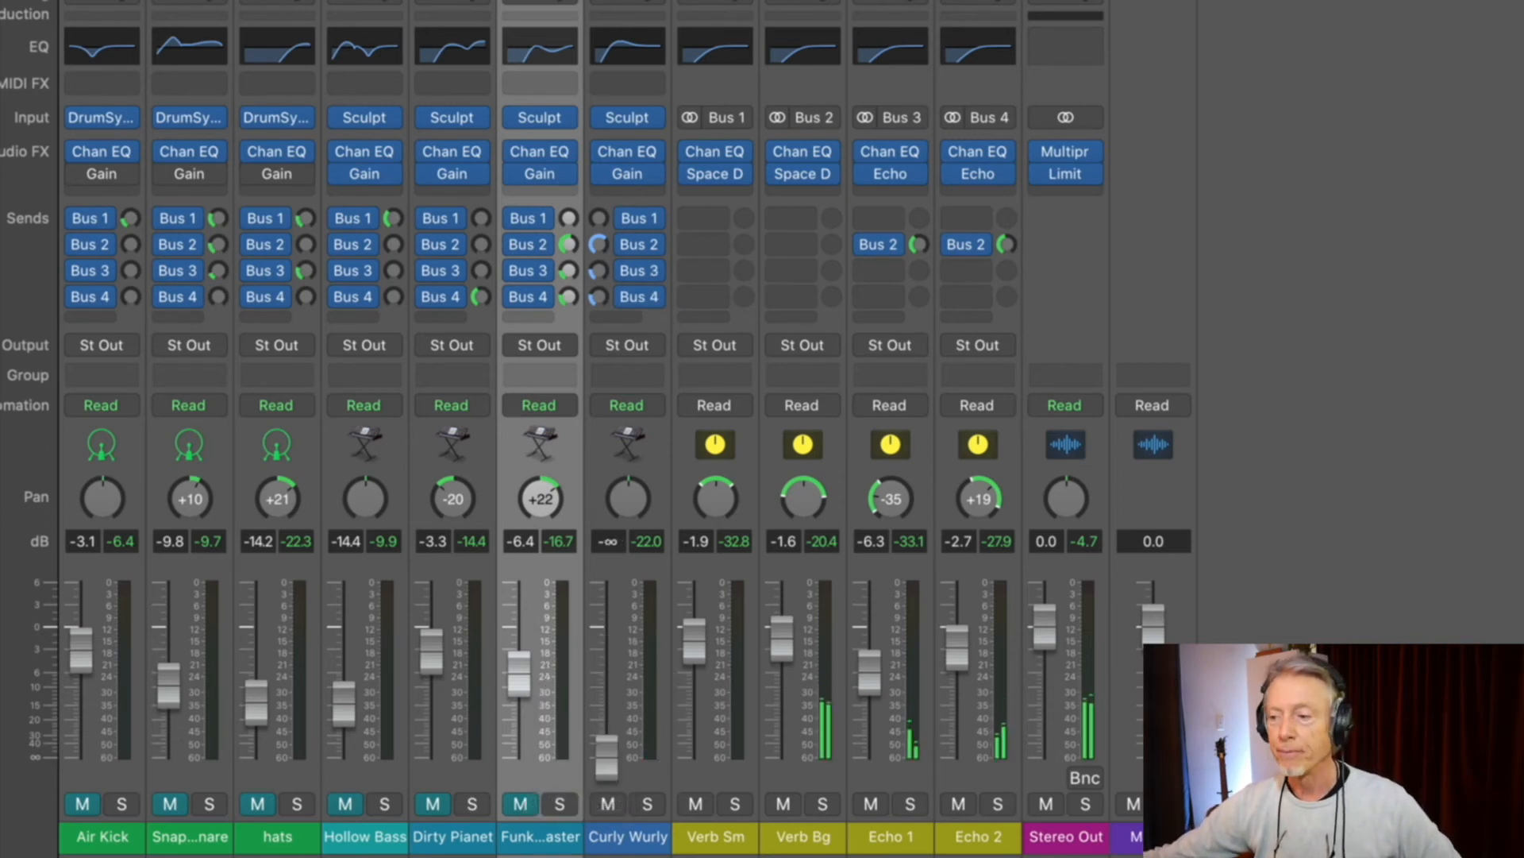
left_click_drag(616, 777, 625, 653)
Step: Unmute Funk...aster, Dirty Pianet and Hollow Bass, and set Hollow Bass's volume to -15.4 dB
left_click(517, 808)
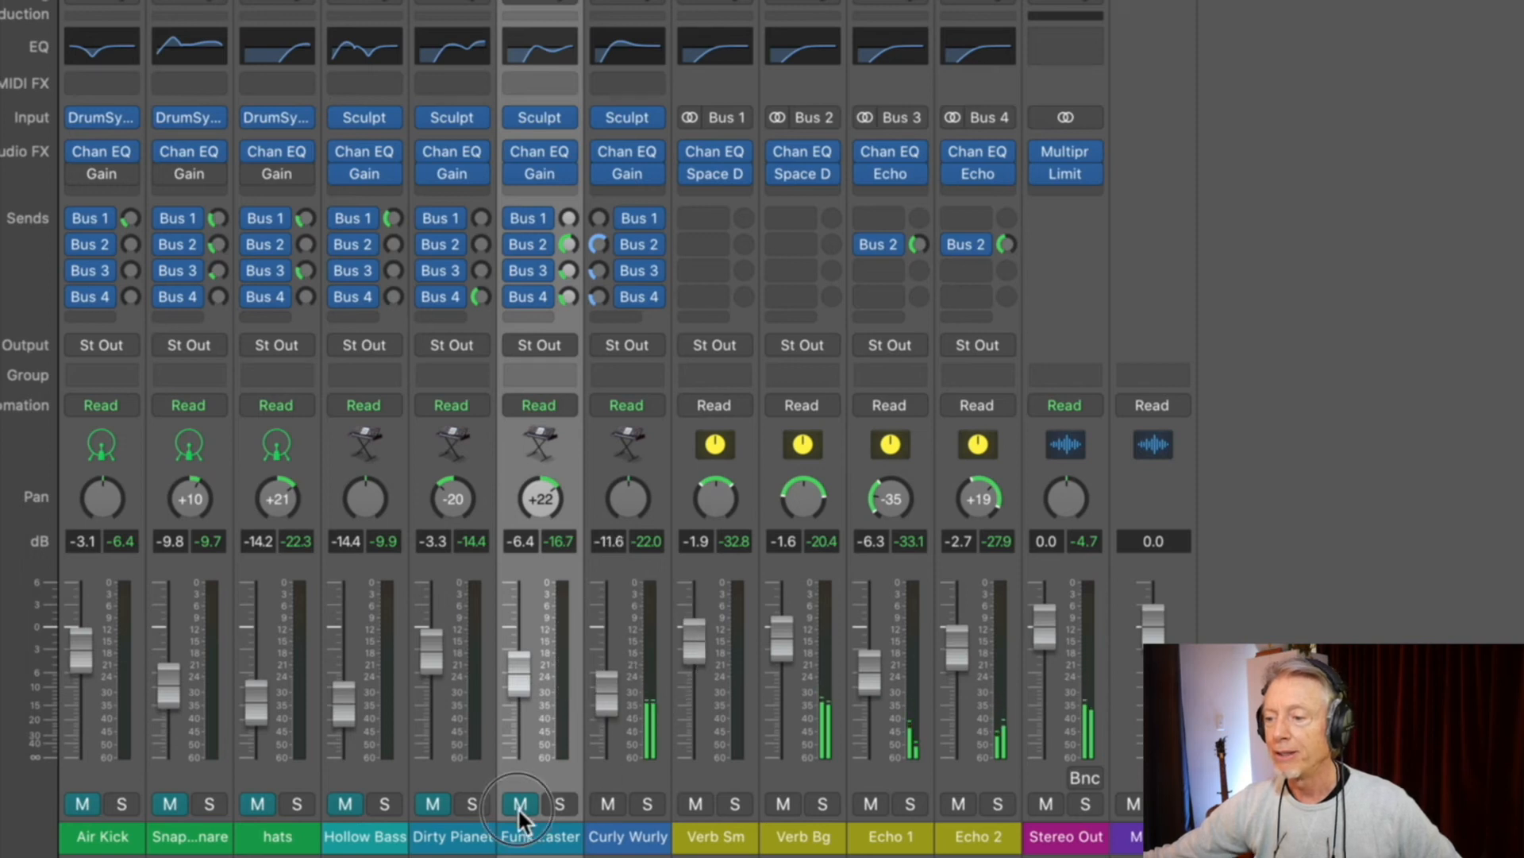
left_click(437, 802)
left_click(347, 805)
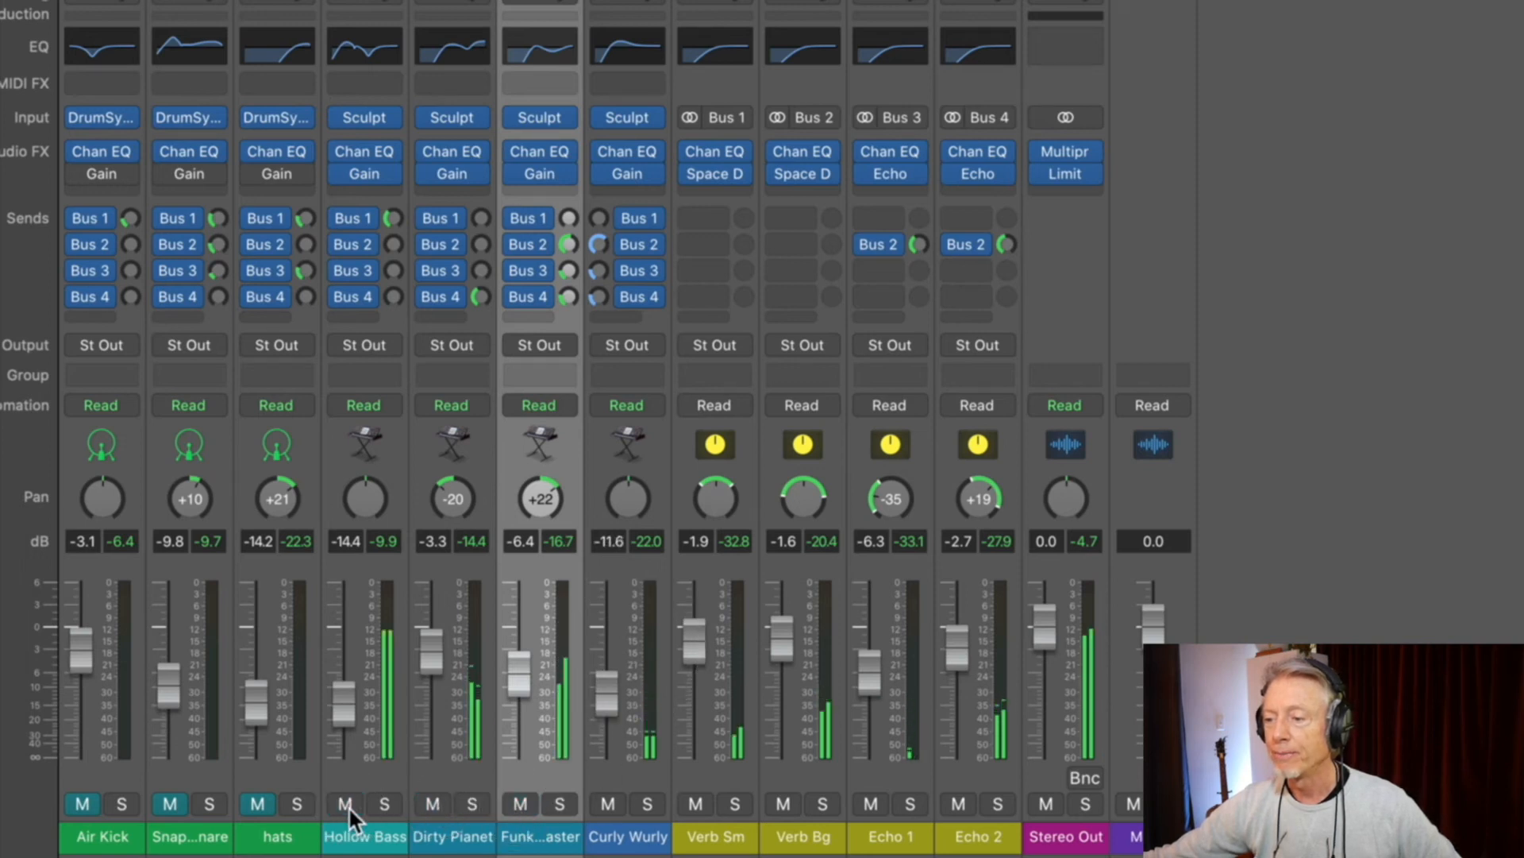
left_click_drag(350, 721, 353, 721)
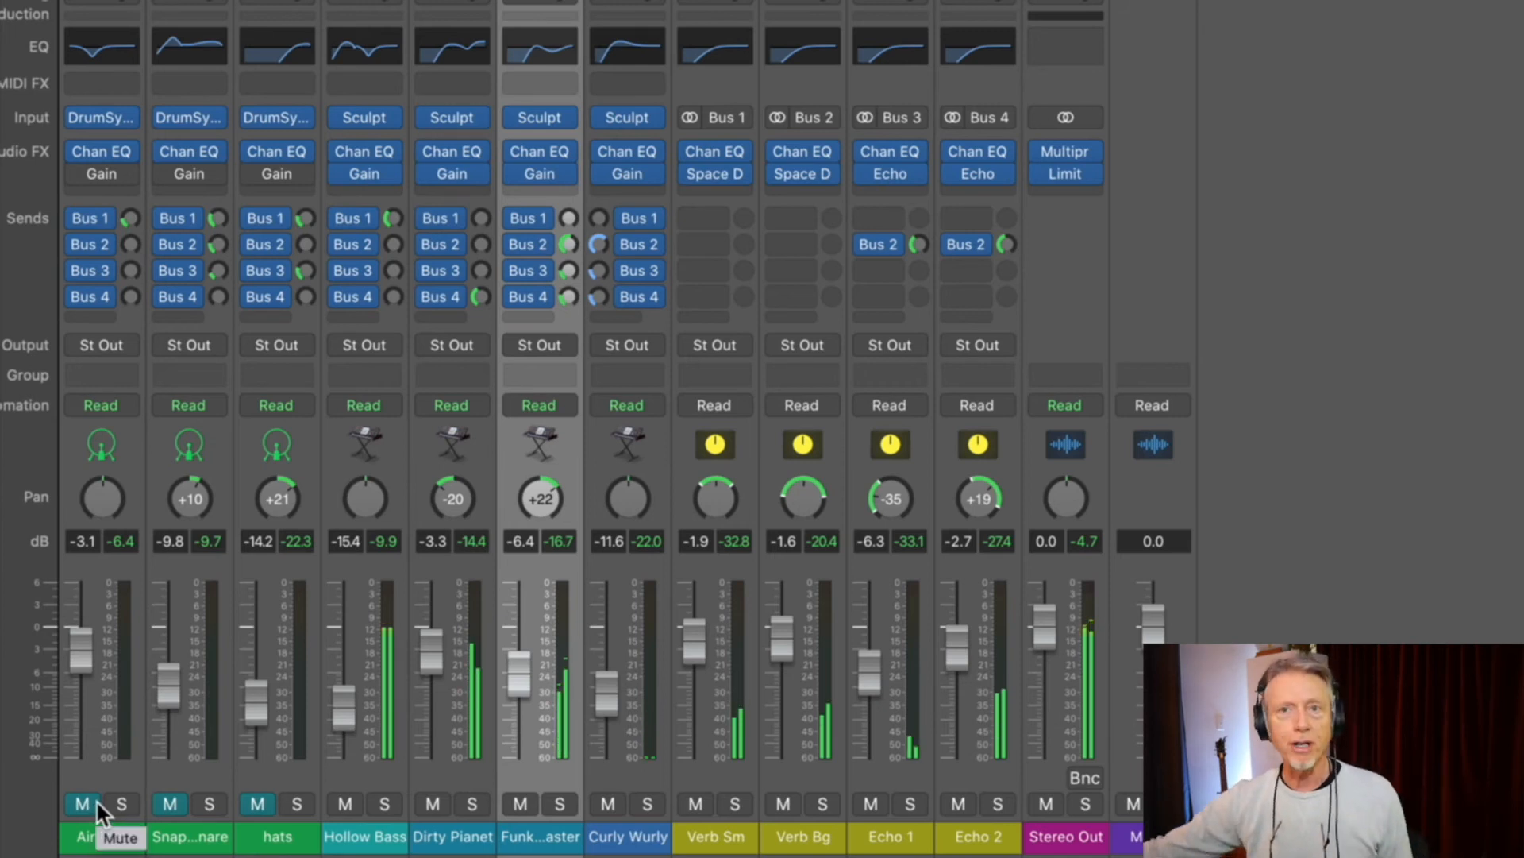
Step: Pan Funk...aster to +33, and set Dirty Pianet's volume to -4.7 dB and its pan to -28
left_click_drag(540, 510, 546, 487)
left_click(433, 647)
left_click_drag(433, 647, 432, 657)
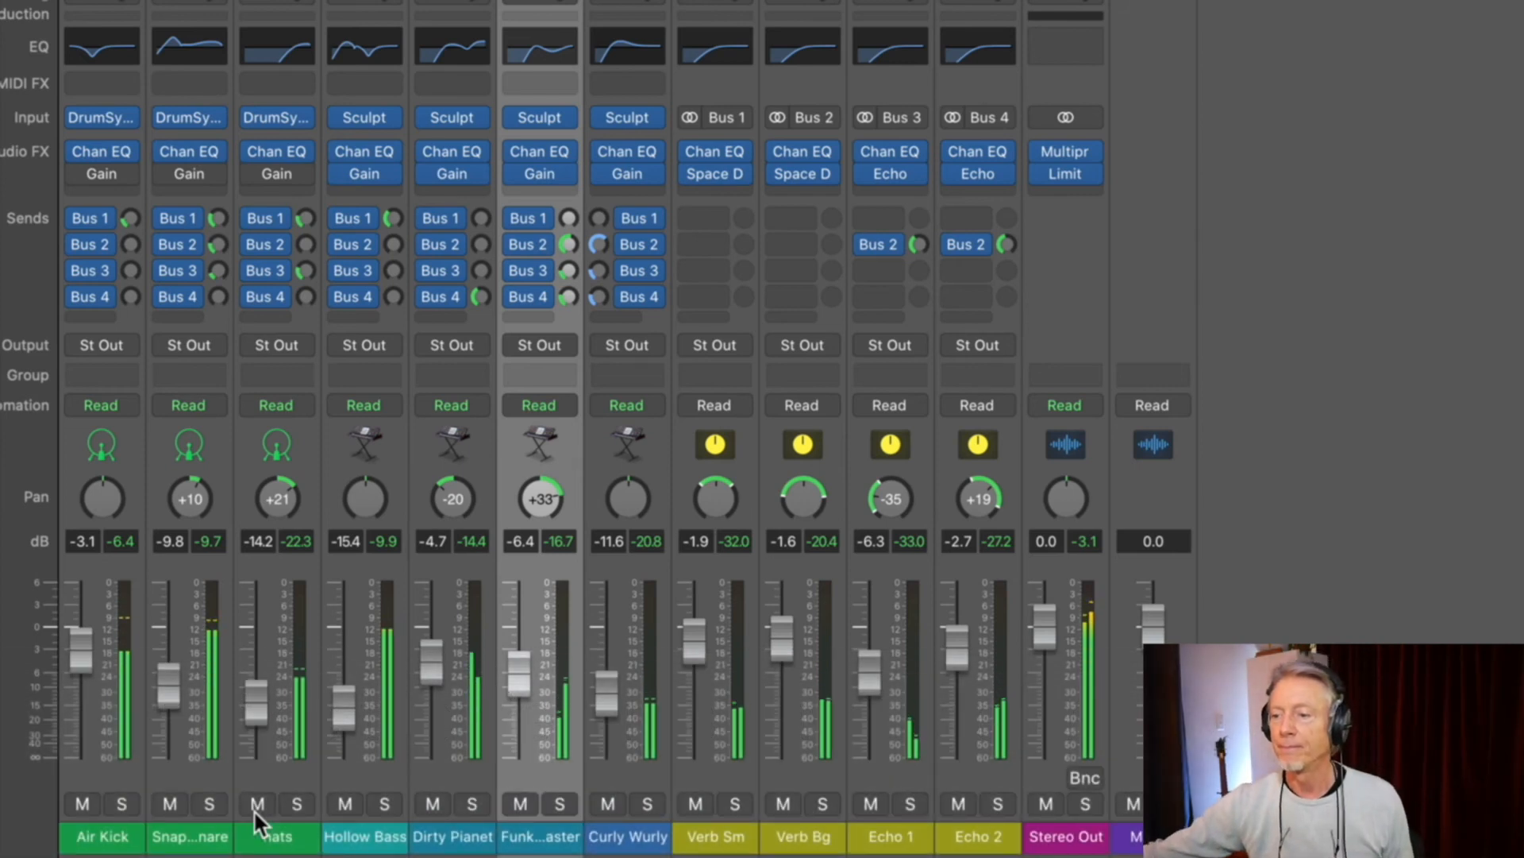
left_click_drag(424, 515, 457, 521)
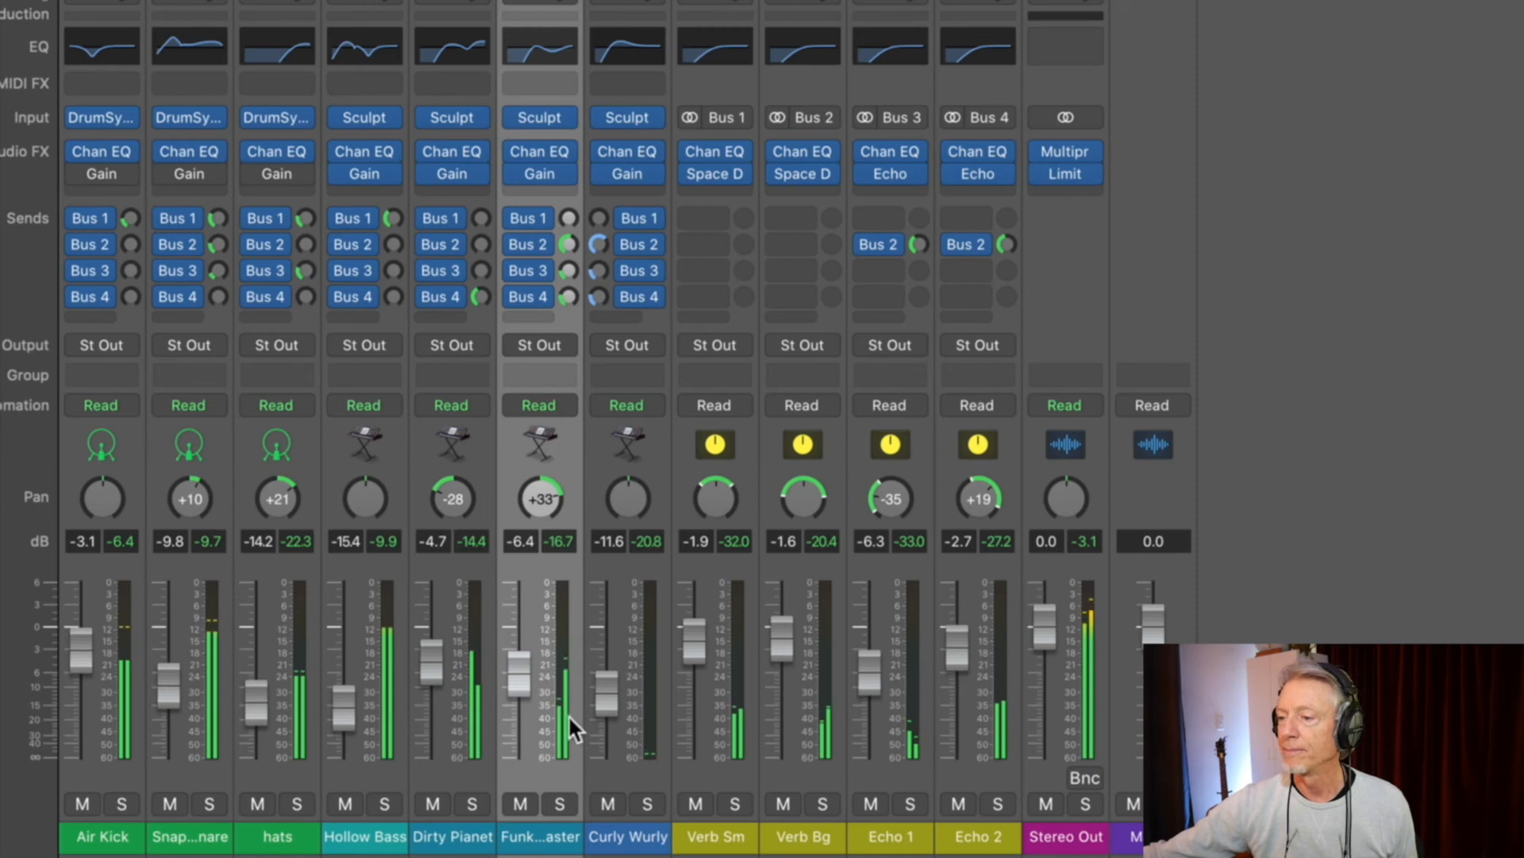